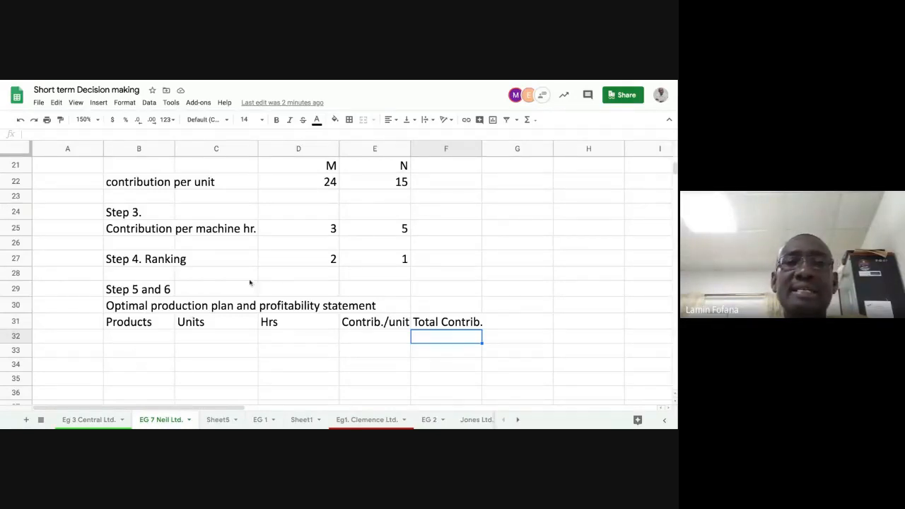
Inspect the formulas behind the contribution per unit and contribution per machine hour cells for products M and N
{"action": "left_click", "coordinate": [289, 230]}
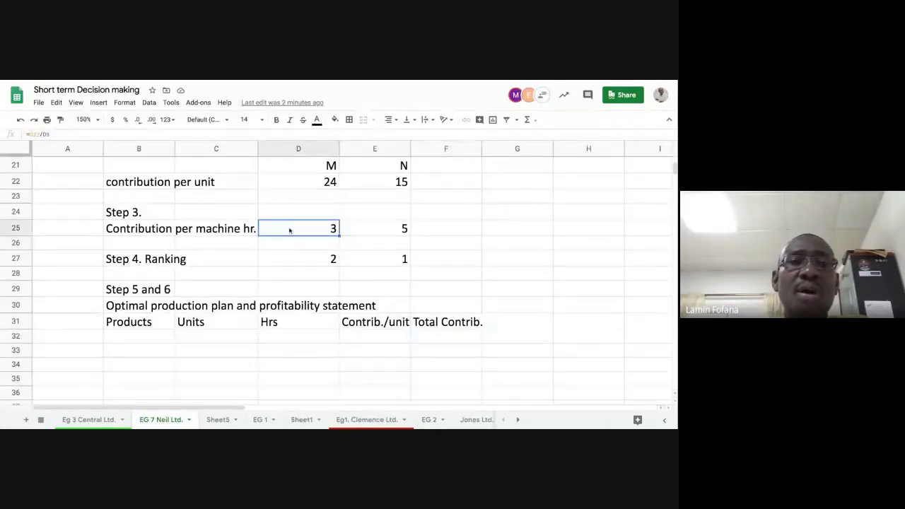
{"action": "left_click", "coordinate": [316, 186]}
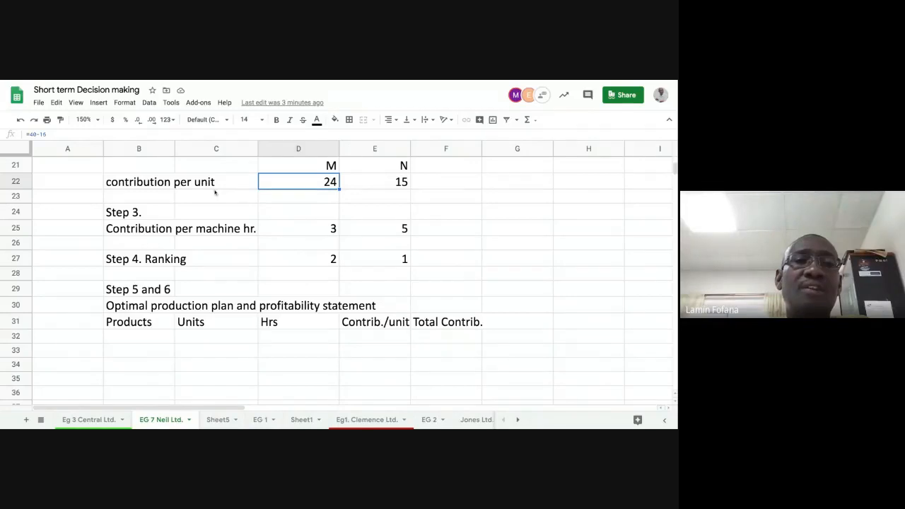
{"action": "left_click", "coordinate": [167, 184]}
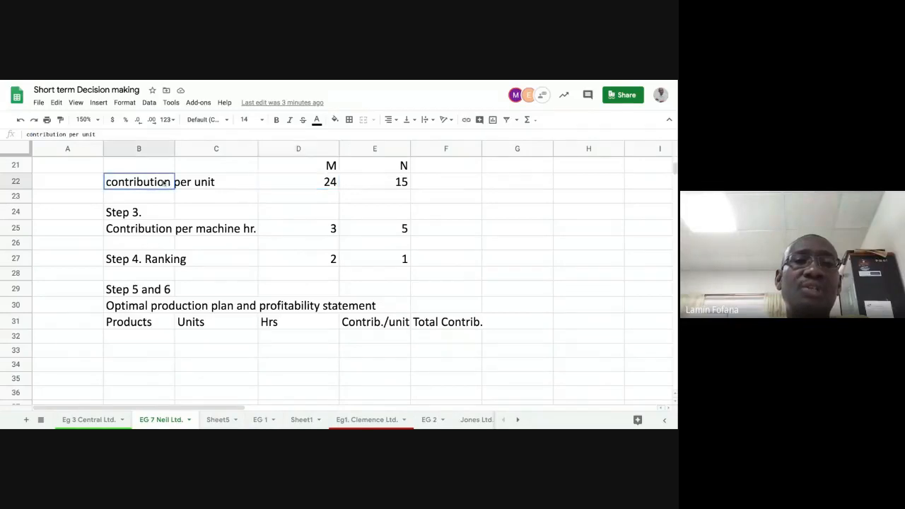
{"action": "left_click", "coordinate": [375, 184]}
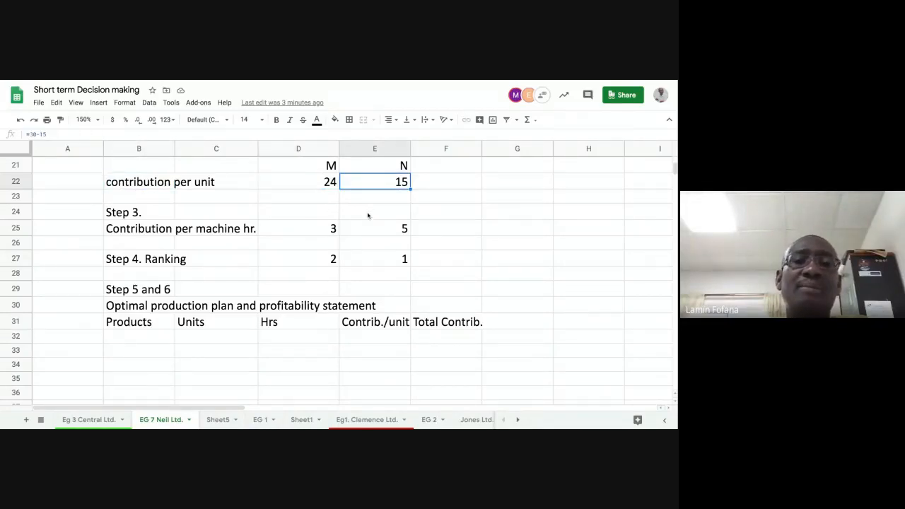
{"action": "left_click", "coordinate": [164, 232]}
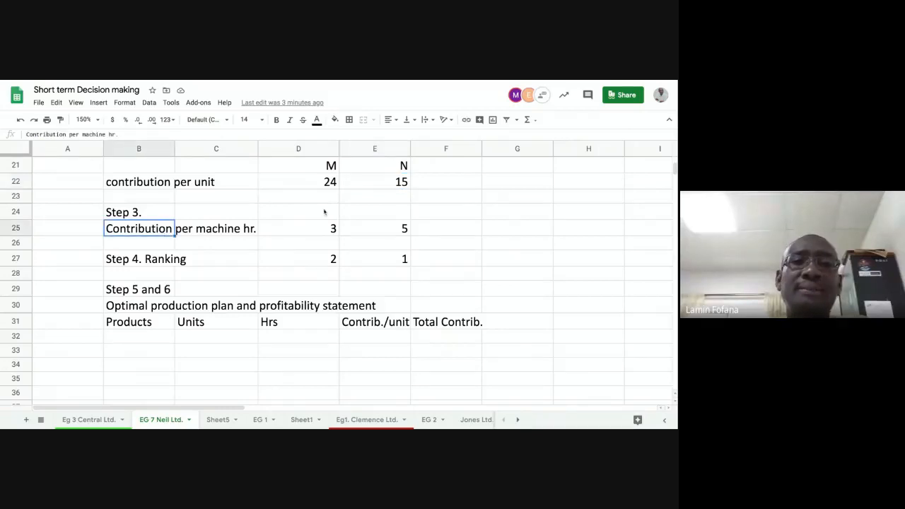
{"action": "left_click", "coordinate": [321, 185]}
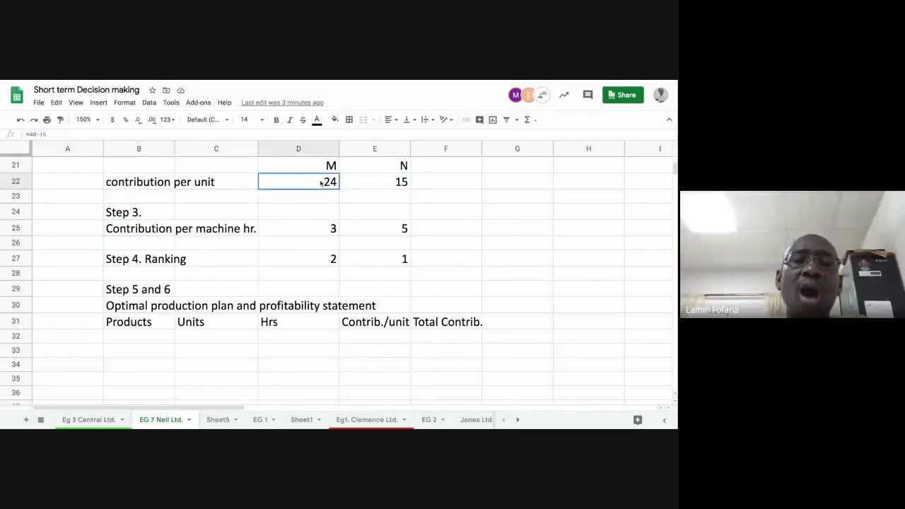
{"action": "left_click", "coordinate": [304, 232]}
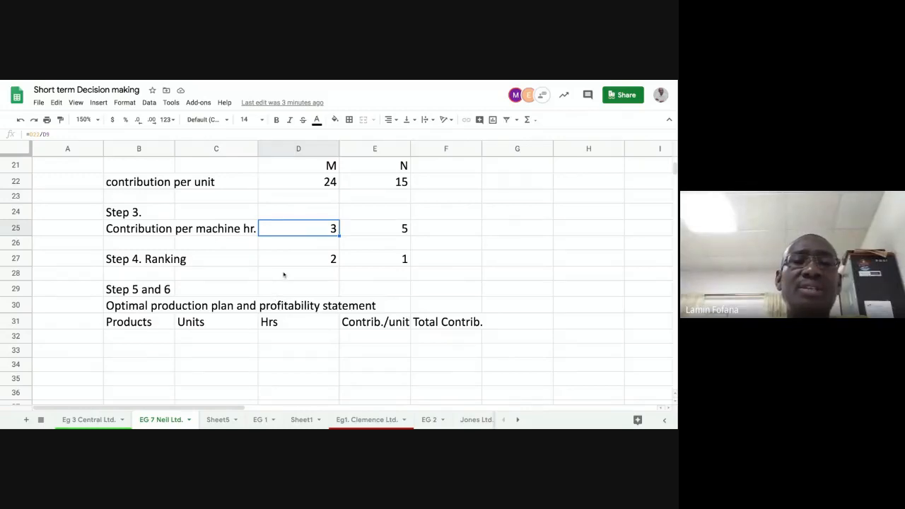
{"action": "left_click", "coordinate": [238, 232]}
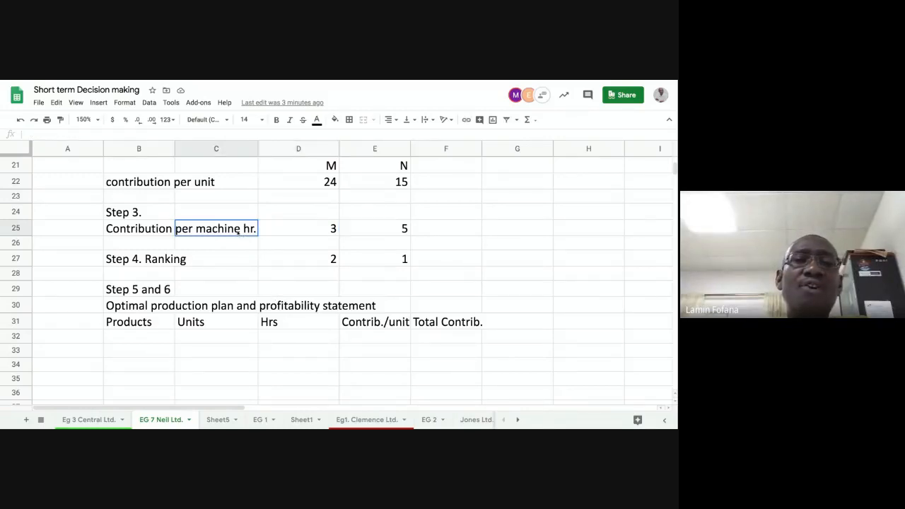
{"action": "left_click", "coordinate": [160, 236]}
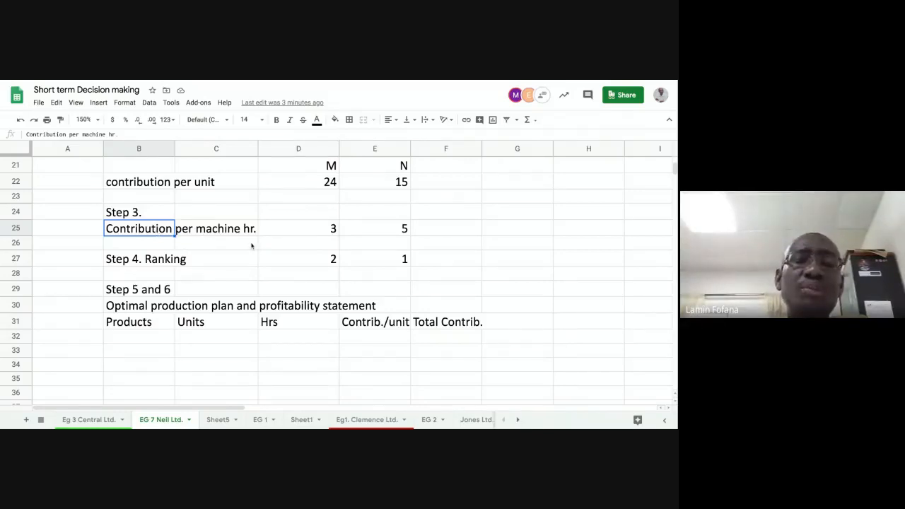
{"action": "left_click", "coordinate": [294, 231]}
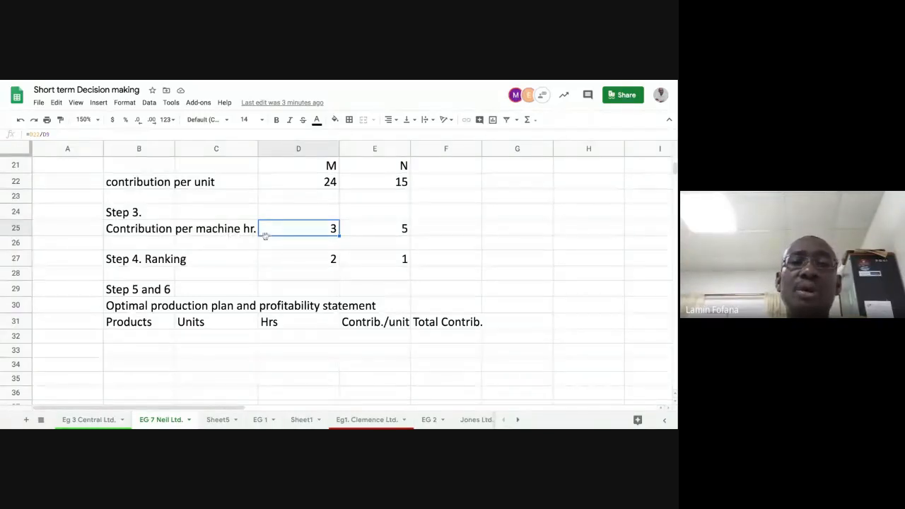
{"action": "key", "text": "Right"}
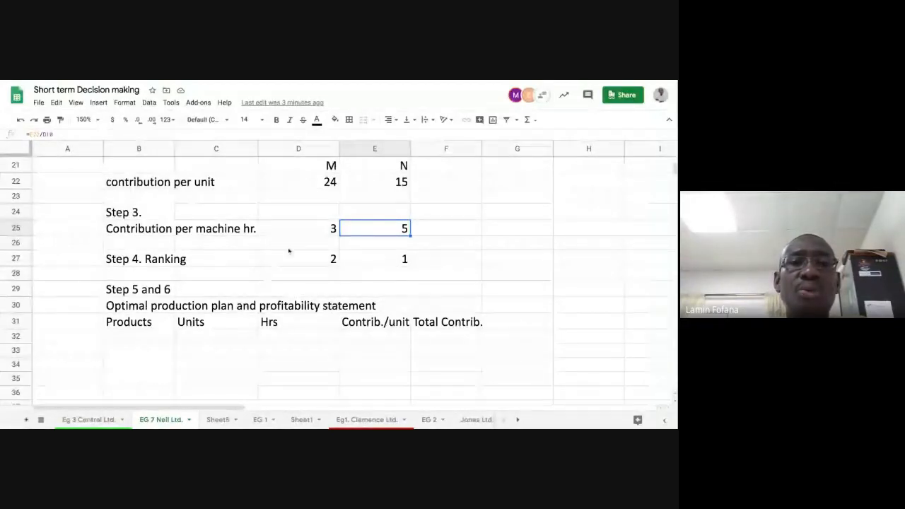
Review the worksheet from the limiting factor calculation through the contribution steps
{"action": "scroll", "coordinate": [288, 251], "scroll_direction": "up", "scroll_amount": 3}
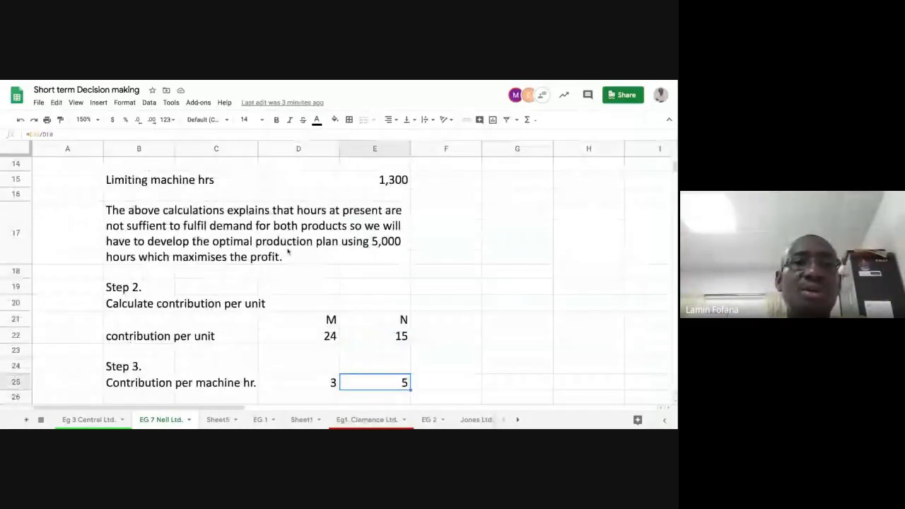
{"action": "scroll", "coordinate": [289, 251], "scroll_direction": "up", "scroll_amount": 4}
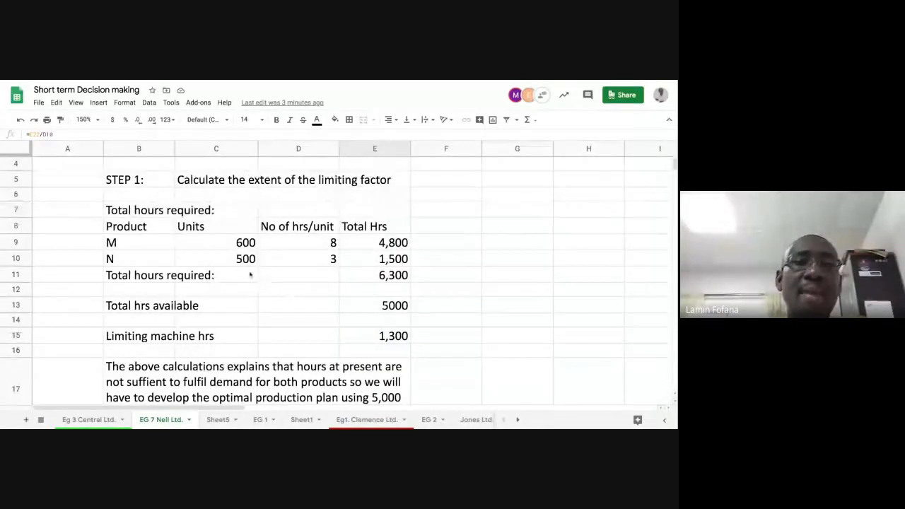
{"action": "scroll", "coordinate": [249, 271], "scroll_direction": "down", "scroll_amount": 2}
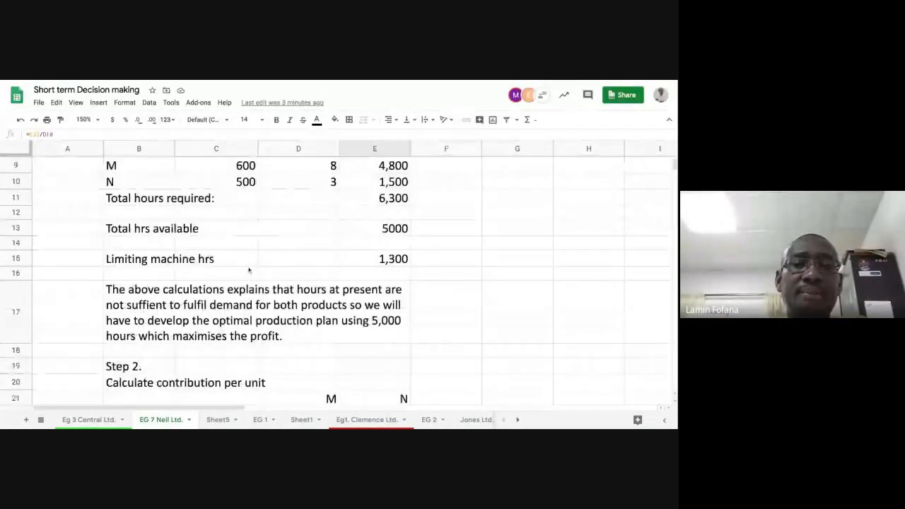
{"action": "scroll", "coordinate": [249, 272], "scroll_direction": "down", "scroll_amount": 3}
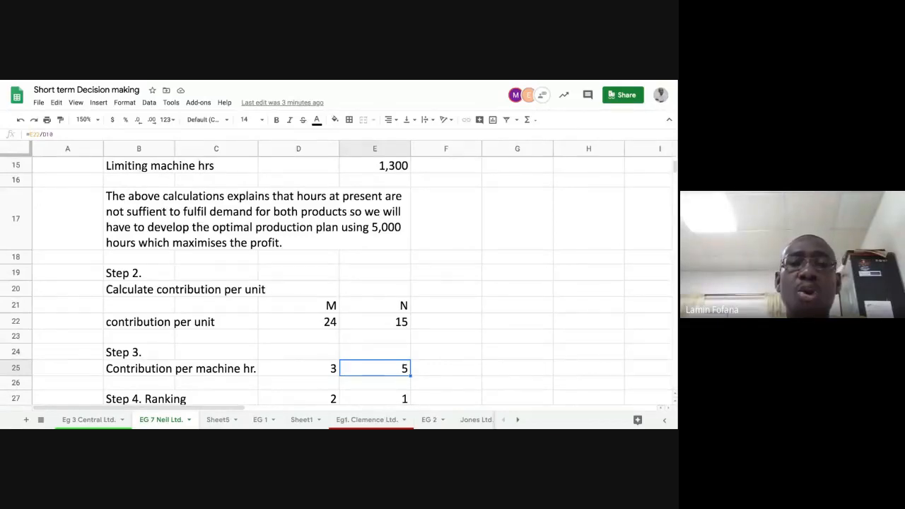
{"action": "scroll", "coordinate": [339, 276], "scroll_direction": "up", "scroll_amount": 2}
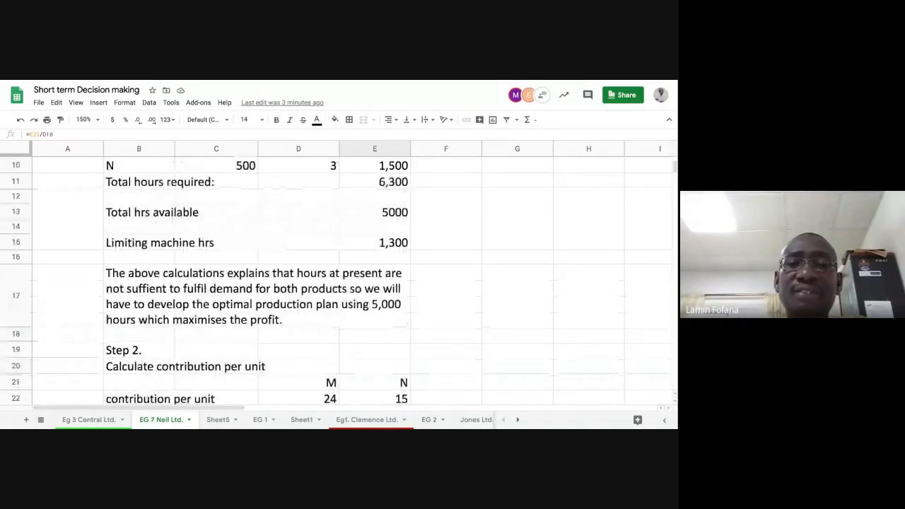
{"action": "scroll", "coordinate": [339, 276], "scroll_direction": "down", "scroll_amount": 2}
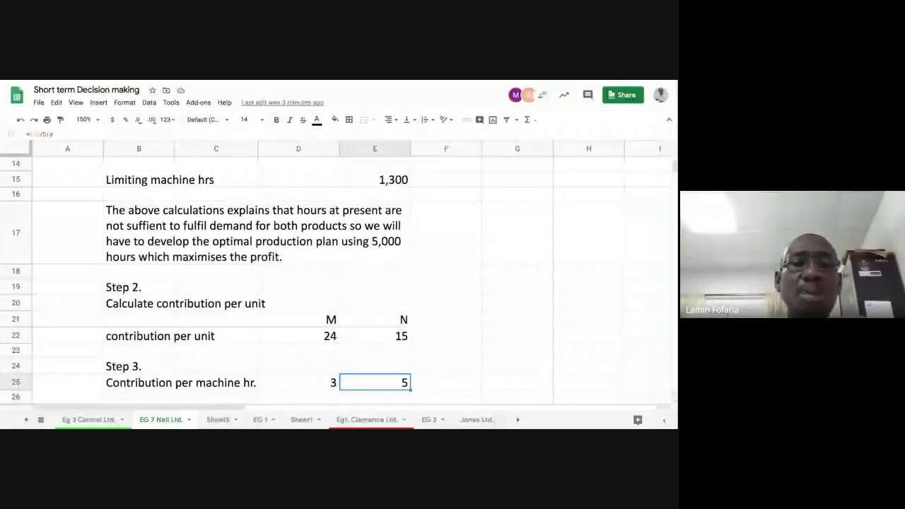
{"action": "scroll", "coordinate": [339, 276], "scroll_direction": "up", "scroll_amount": 3}
{"action": "scroll", "coordinate": [257, 317], "scroll_direction": "up", "scroll_amount": 3}
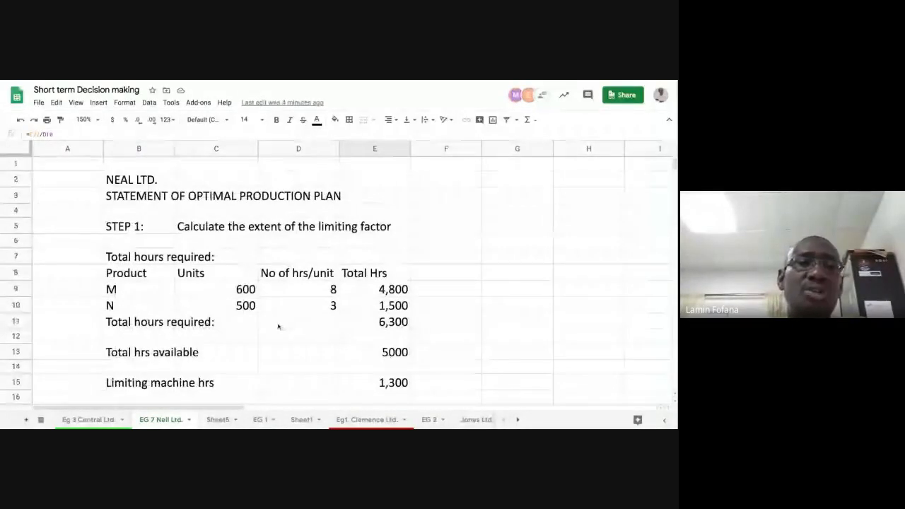
Inspect the hours-per-unit cells for products M and N in the Step 1 table
{"action": "left_click", "coordinate": [302, 290]}
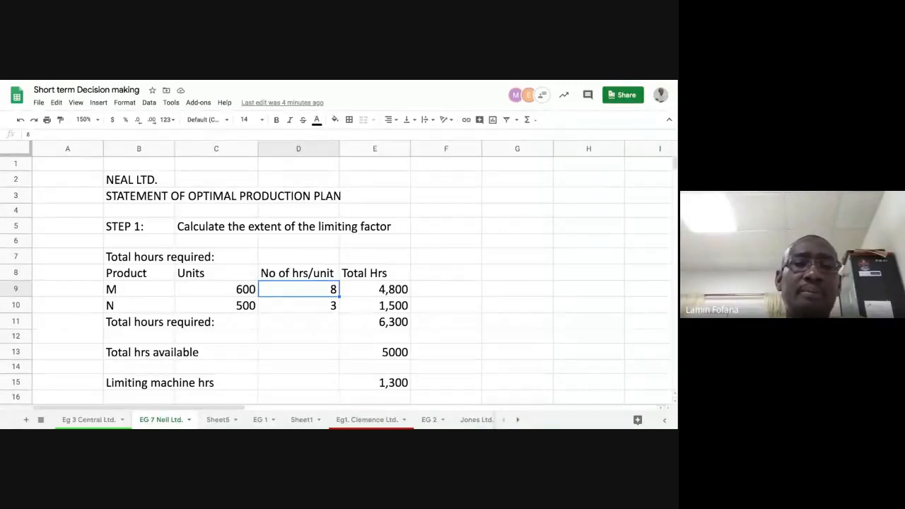
{"action": "key", "text": "Down"}
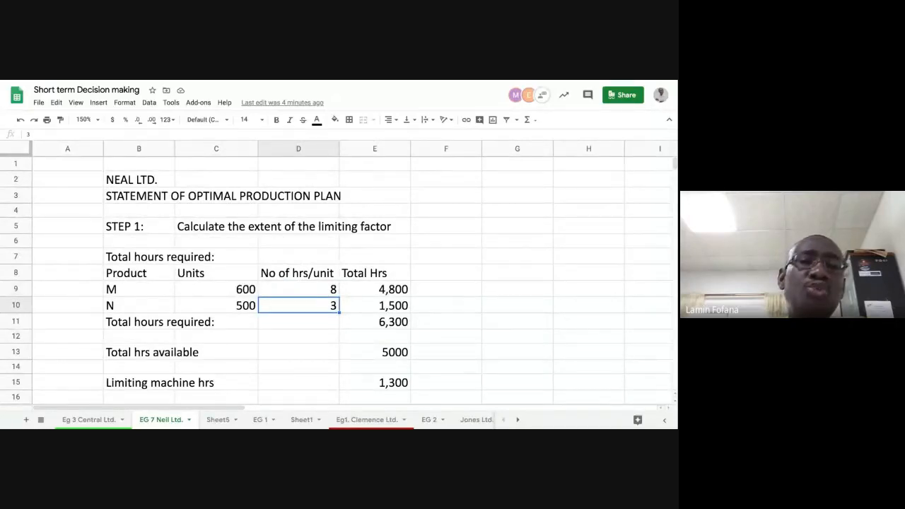
{"action": "scroll", "coordinate": [339, 283], "scroll_direction": "down", "scroll_amount": 1}
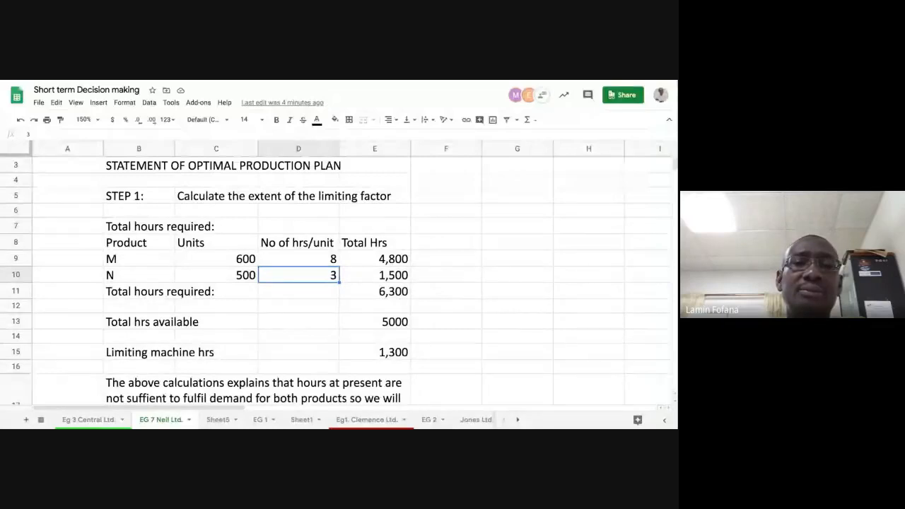
{"action": "left_click", "coordinate": [299, 259]}
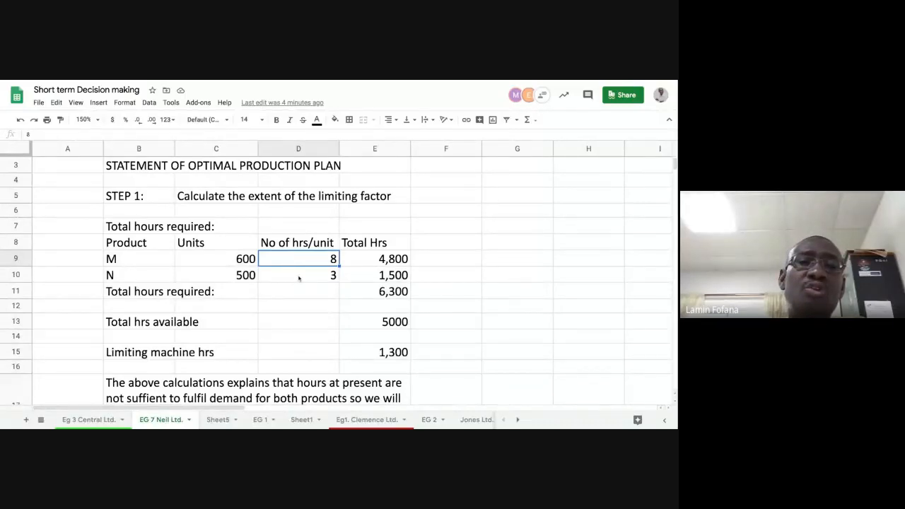
{"action": "left_click", "coordinate": [299, 277]}
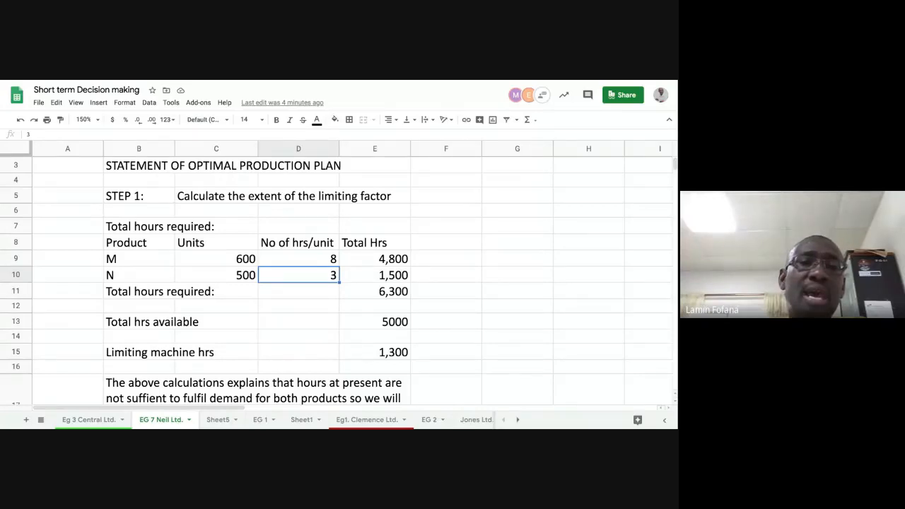
{"action": "left_click", "coordinate": [294, 265]}
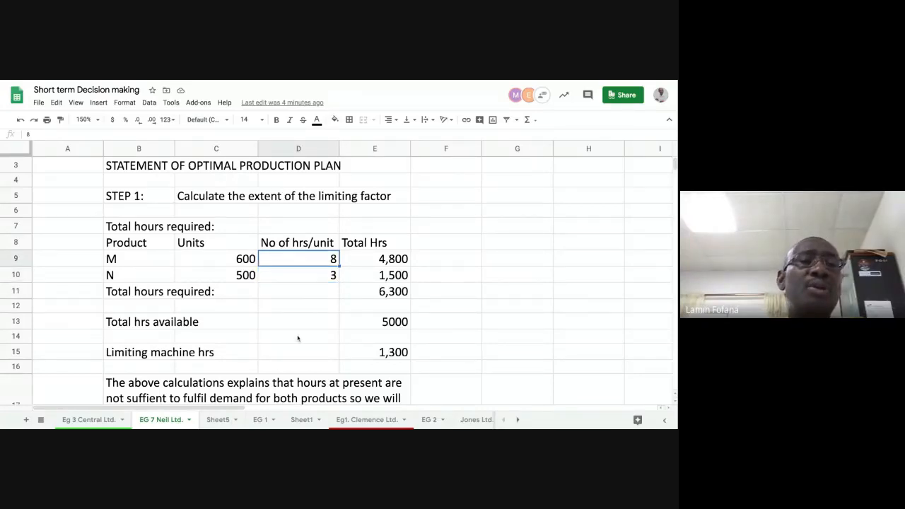
{"action": "left_click", "coordinate": [304, 278]}
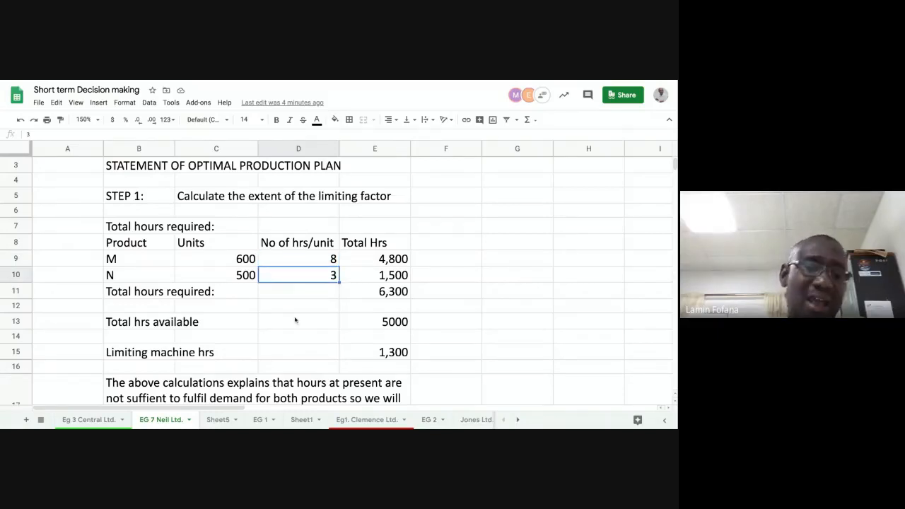
{"action": "left_click", "coordinate": [144, 275]}
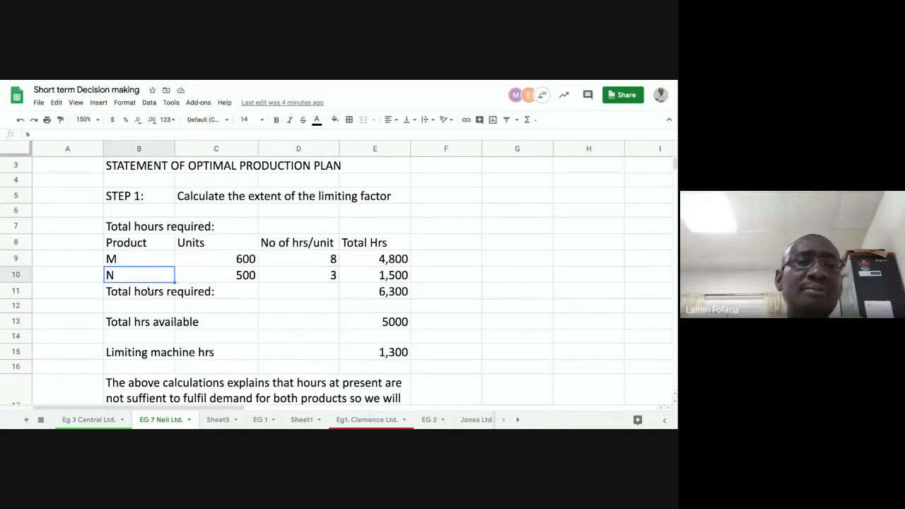
{"action": "left_click", "coordinate": [312, 258]}
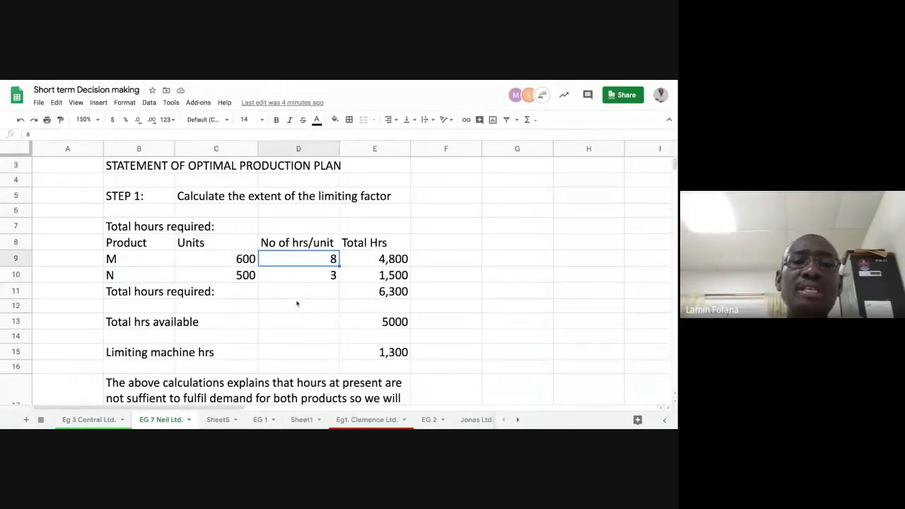
Compare the contribution per unit and per machine hour figures with the hours-per-unit data across the sheet
{"action": "scroll", "coordinate": [297, 304], "scroll_direction": "down", "scroll_amount": 5}
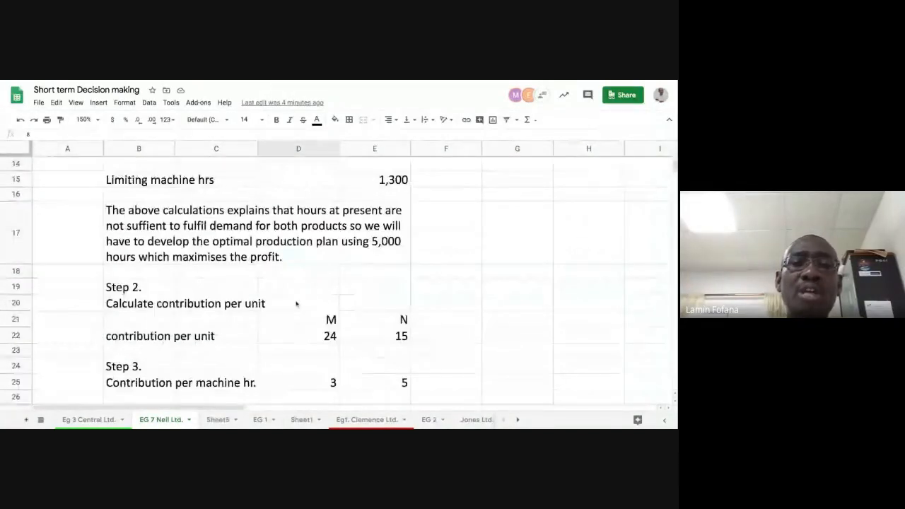
{"action": "left_click", "coordinate": [370, 338]}
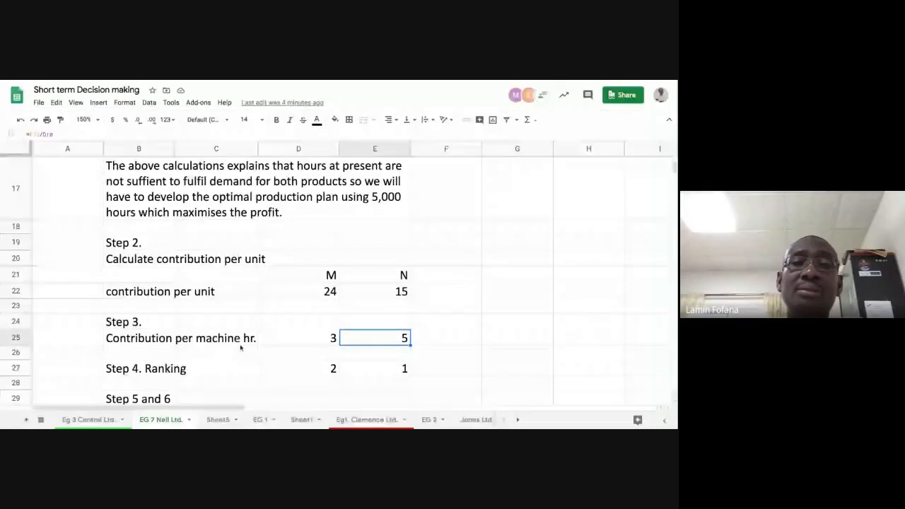
{"action": "left_click", "coordinate": [305, 291]}
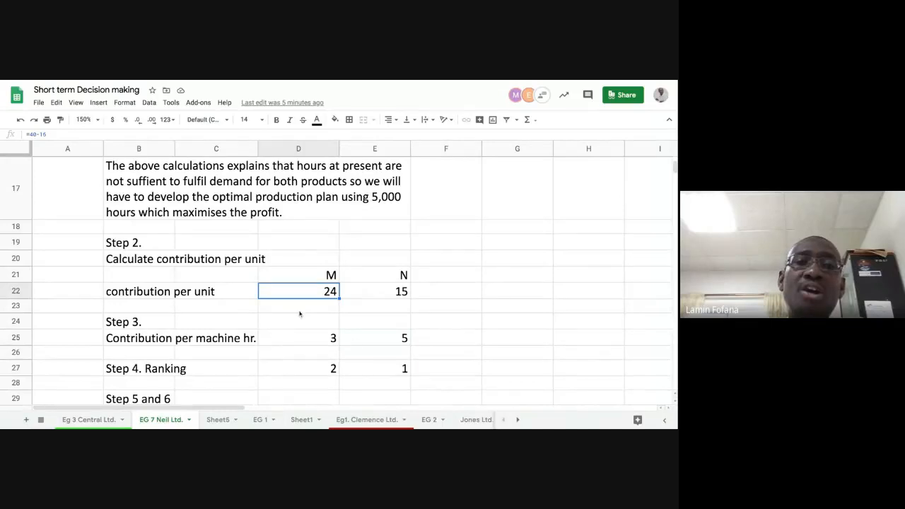
{"action": "scroll", "coordinate": [311, 311], "scroll_direction": "up", "scroll_amount": 5}
{"action": "left_click", "coordinate": [318, 244]}
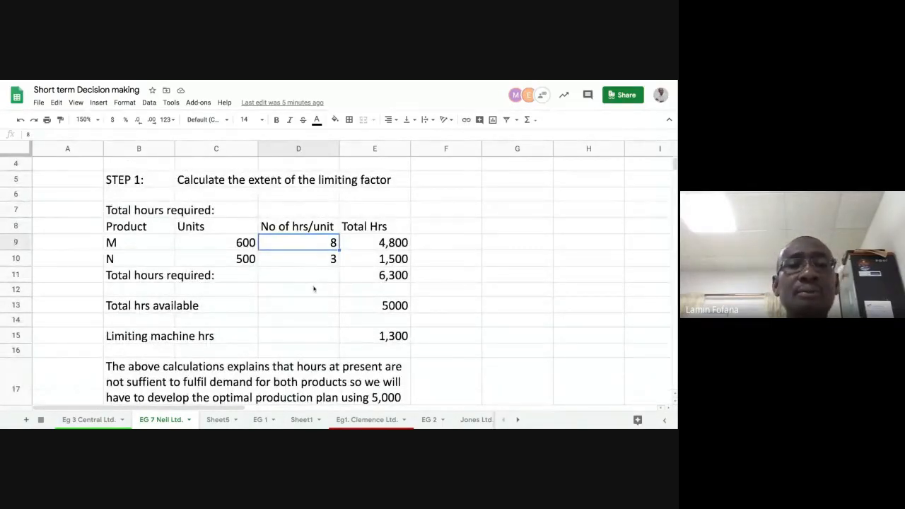
{"action": "scroll", "coordinate": [313, 288], "scroll_direction": "down", "scroll_amount": 5}
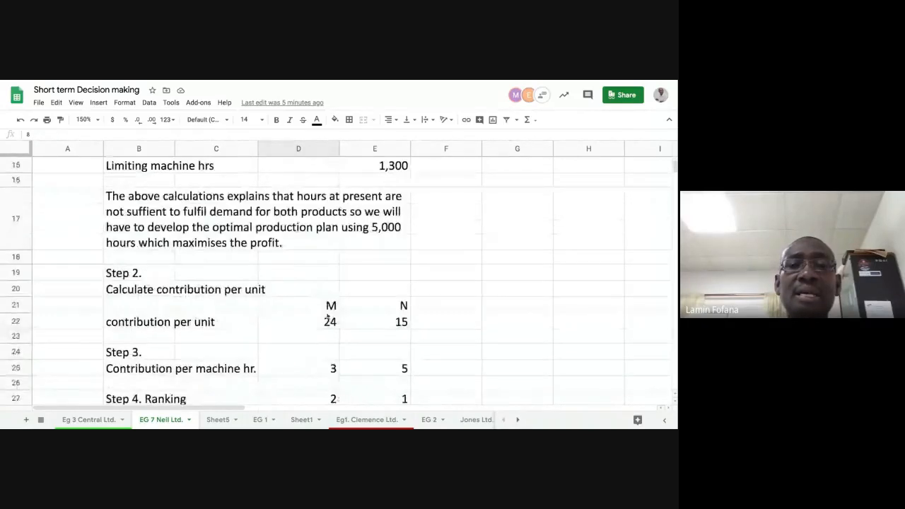
{"action": "scroll", "coordinate": [349, 350], "scroll_direction": "down", "scroll_amount": 1}
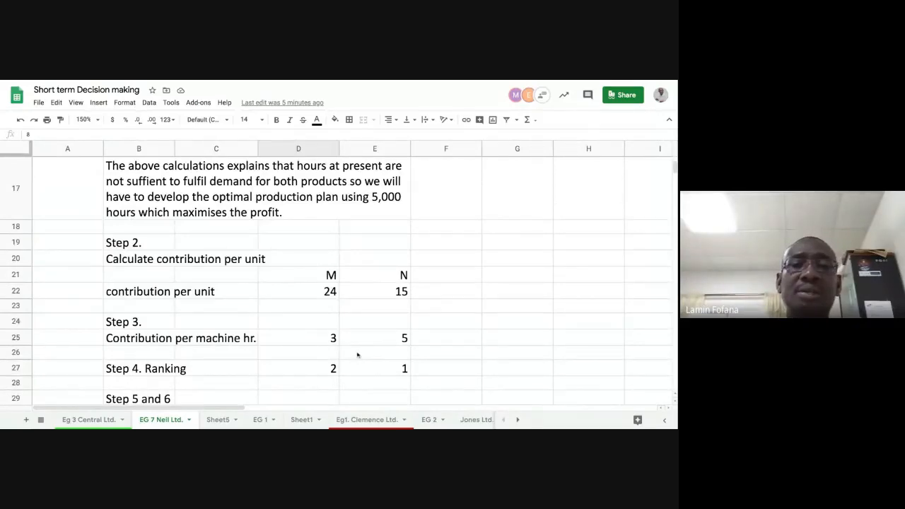
{"action": "scroll", "coordinate": [354, 330], "scroll_direction": "up", "scroll_amount": 5}
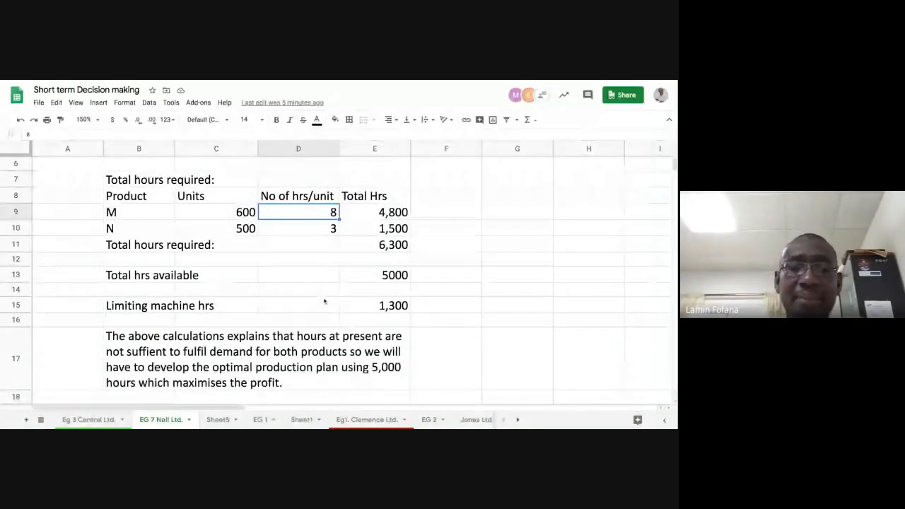
{"action": "scroll", "coordinate": [324, 302], "scroll_direction": "down", "scroll_amount": 6}
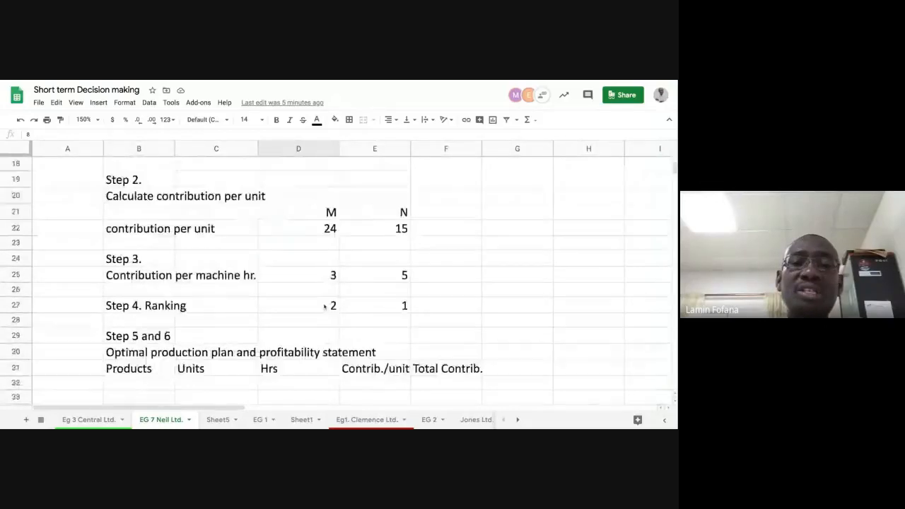
Enter product N with 500 units in the first row of the optimal production plan
{"action": "left_click", "coordinate": [381, 278]}
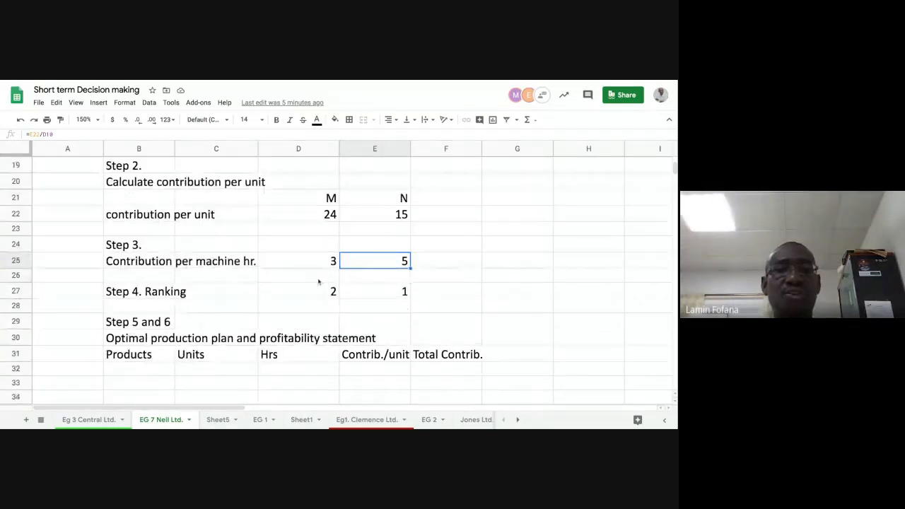
{"action": "scroll", "coordinate": [318, 283], "scroll_direction": "down", "scroll_amount": 2}
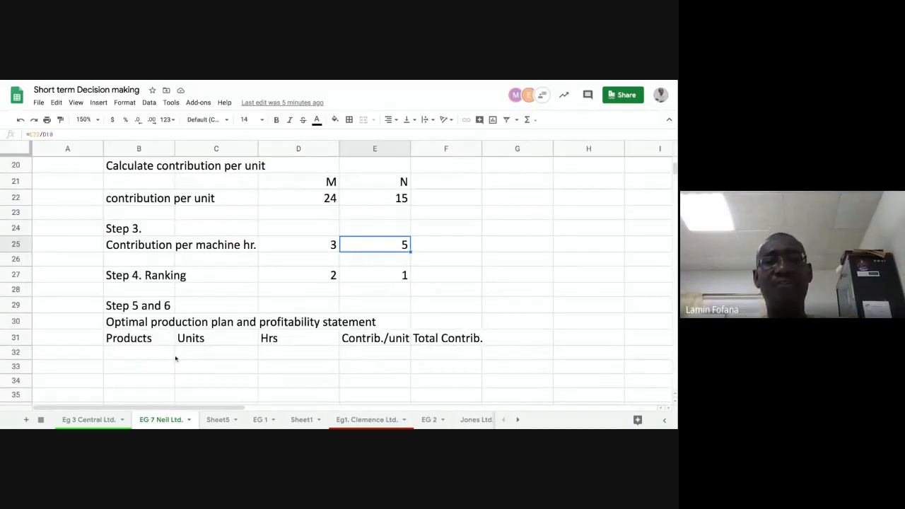
{"action": "left_click", "coordinate": [142, 364]}
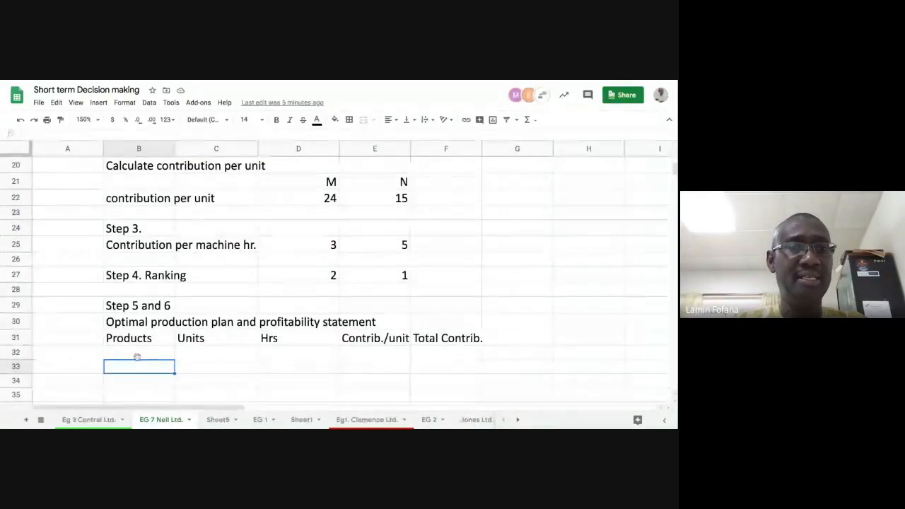
{"action": "key", "text": "Up"}
{"action": "left_click", "coordinate": [141, 366]}
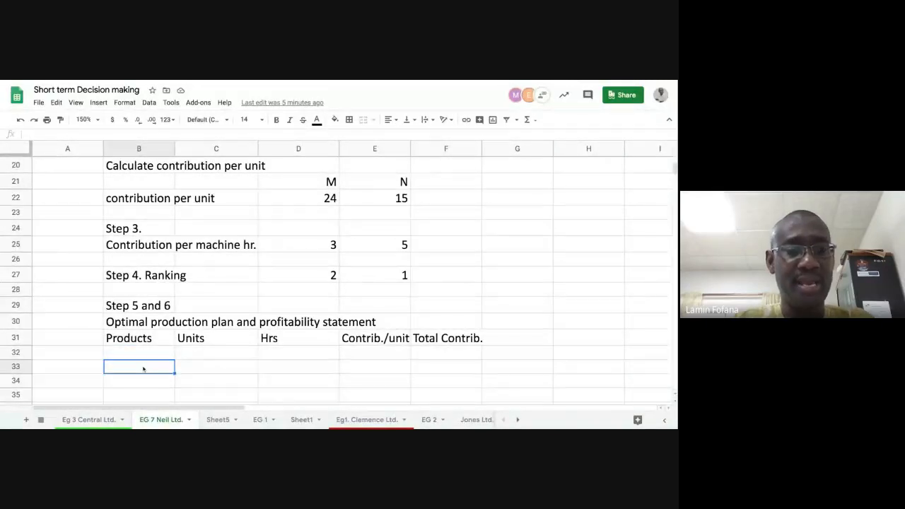
{"action": "type", "text": "N"}
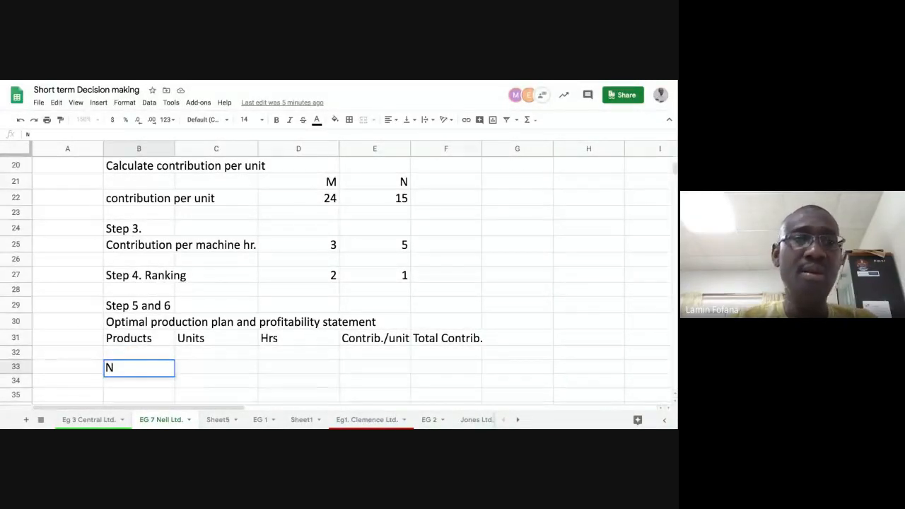
{"action": "key", "text": "Tab"}
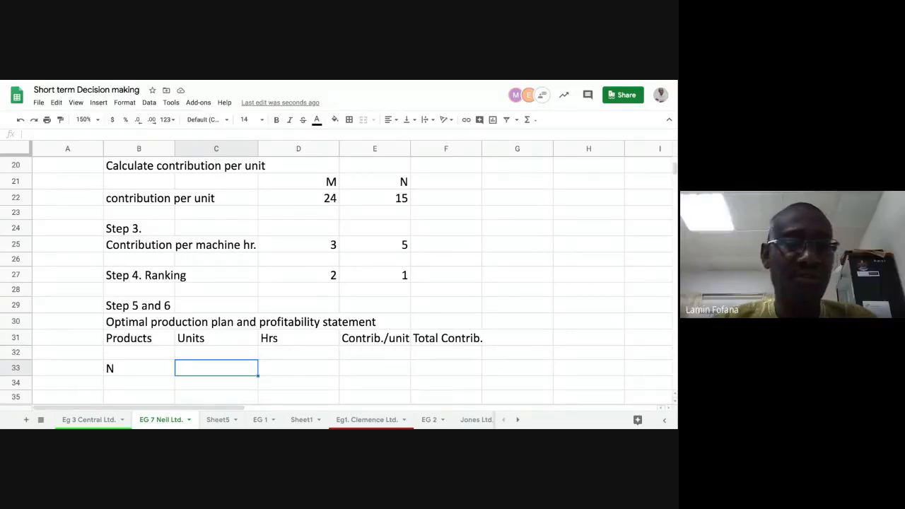
{"action": "type", "text": "500"}
{"action": "key", "text": "Tab"}
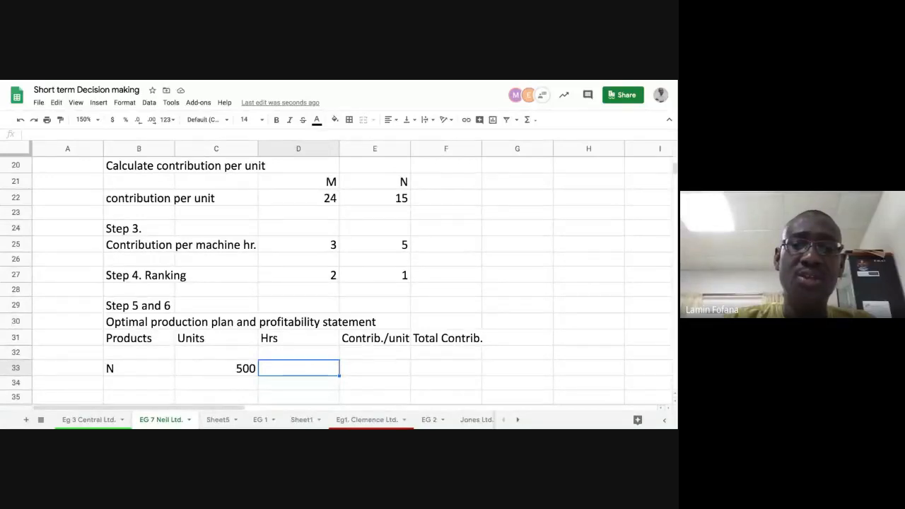
Calculate N's hours by multiplying its units by its hours per unit from the Step 1 table
{"action": "type", "text": "="}
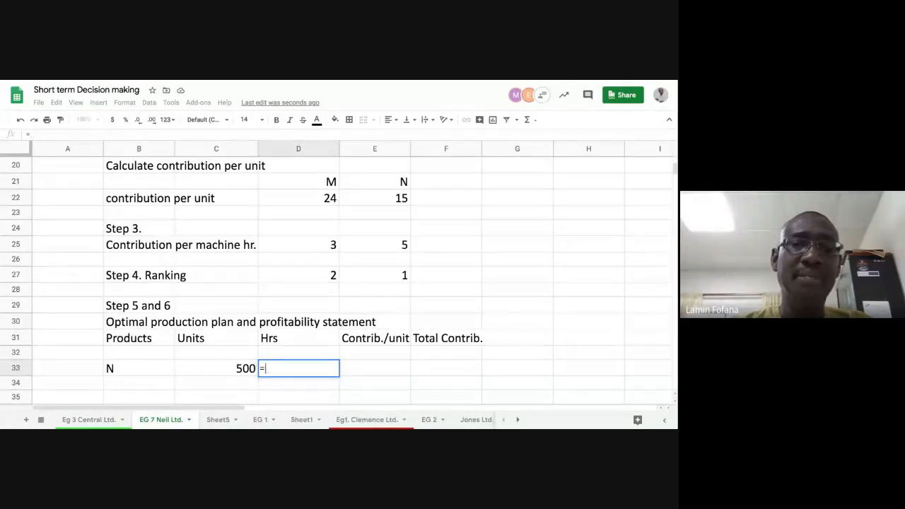
{"action": "left_click", "coordinate": [204, 370]}
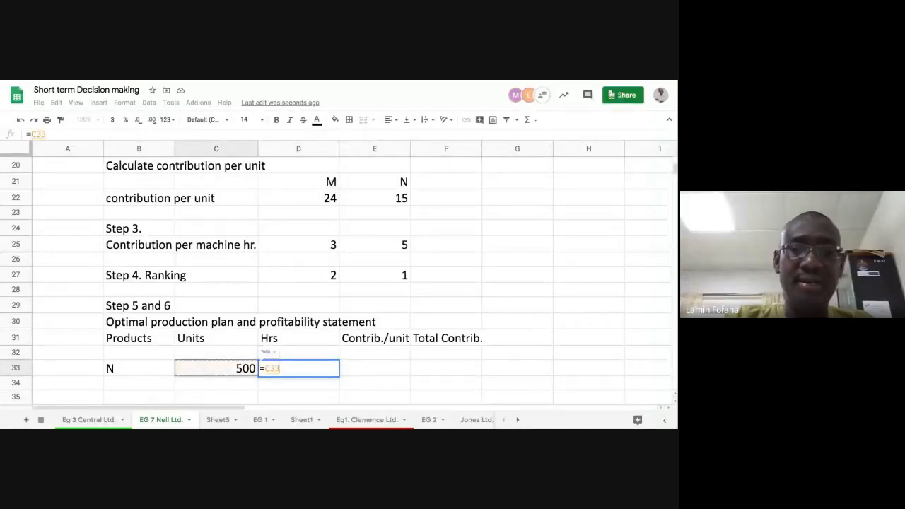
{"action": "type", "text": "*"}
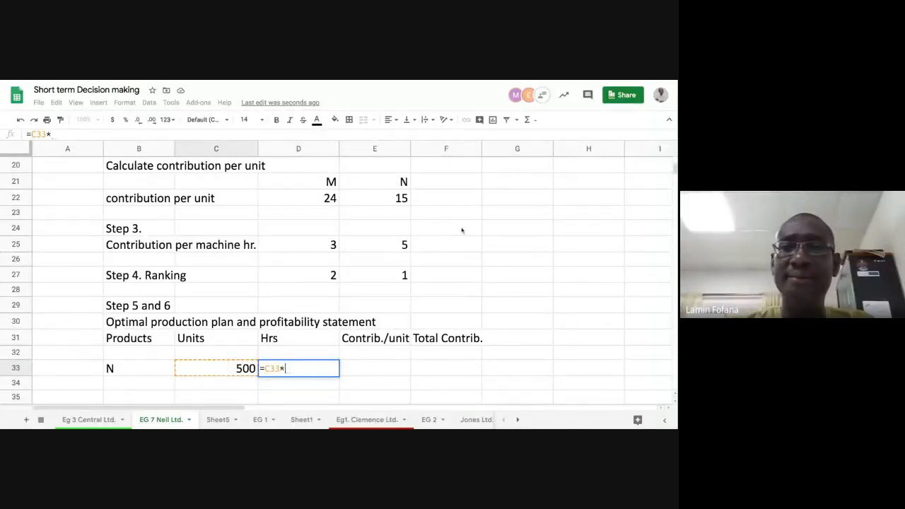
{"action": "scroll", "coordinate": [461, 230], "scroll_direction": "up", "scroll_amount": 5}
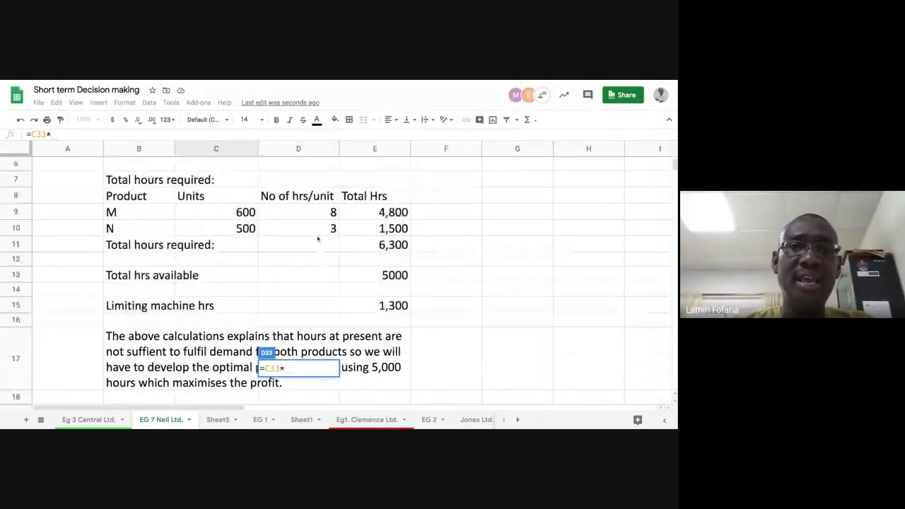
{"action": "left_click", "coordinate": [316, 232]}
{"action": "key", "text": "Return"}
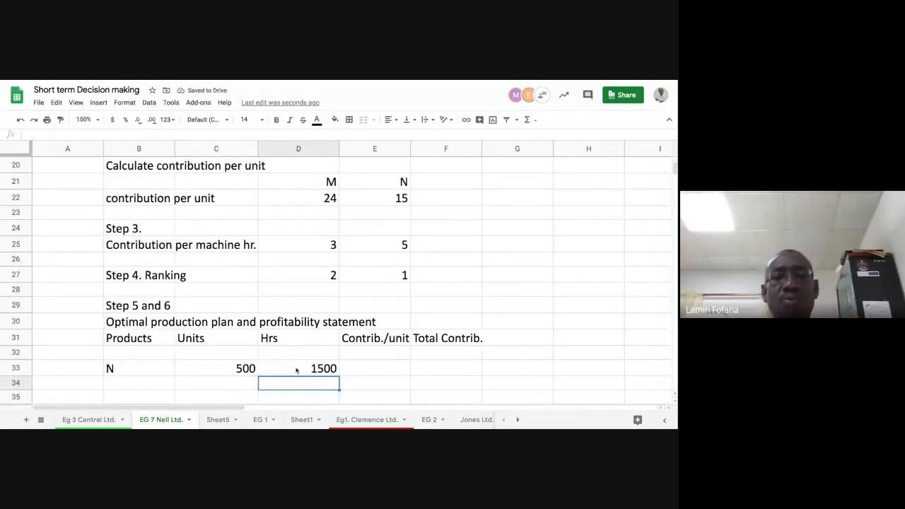
Replace N's hours with a reference to N's total hours in the Step 1 table
{"action": "scroll", "coordinate": [298, 354], "scroll_direction": "down", "scroll_amount": 1}
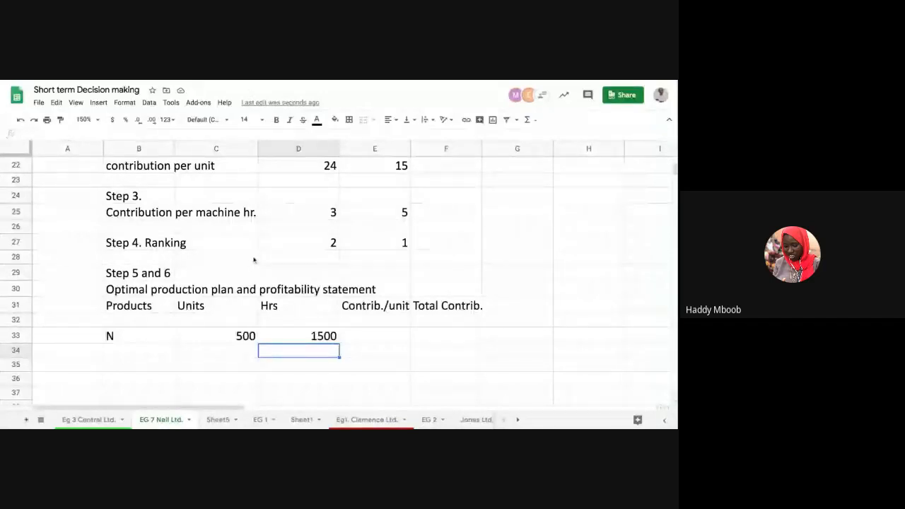
{"action": "scroll", "coordinate": [254, 261], "scroll_direction": "up", "scroll_amount": 3}
{"action": "scroll", "coordinate": [255, 260], "scroll_direction": "up", "scroll_amount": 2}
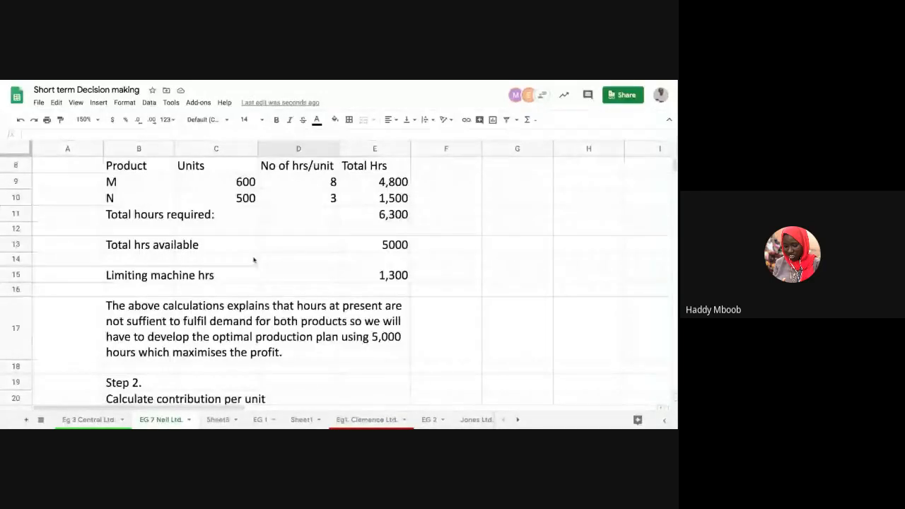
{"action": "scroll", "coordinate": [273, 279], "scroll_direction": "down", "scroll_amount": 5}
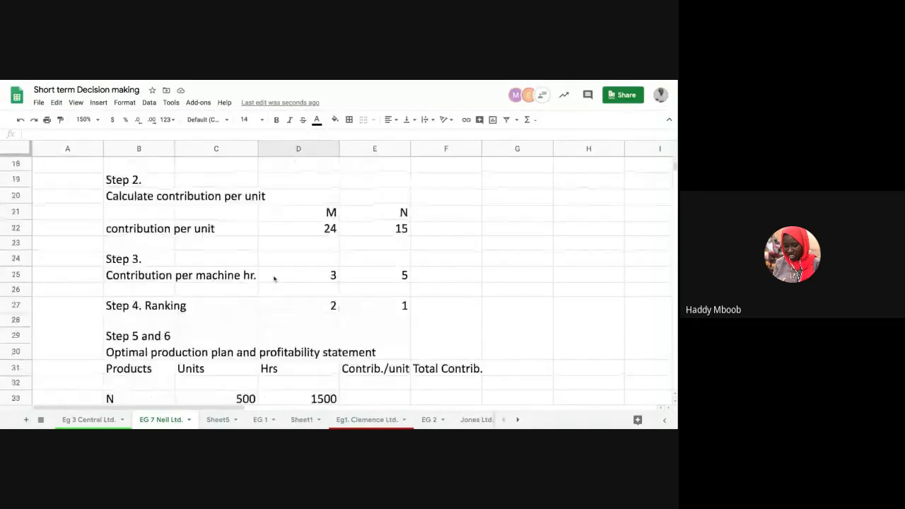
{"action": "scroll", "coordinate": [280, 297], "scroll_direction": "down", "scroll_amount": 2}
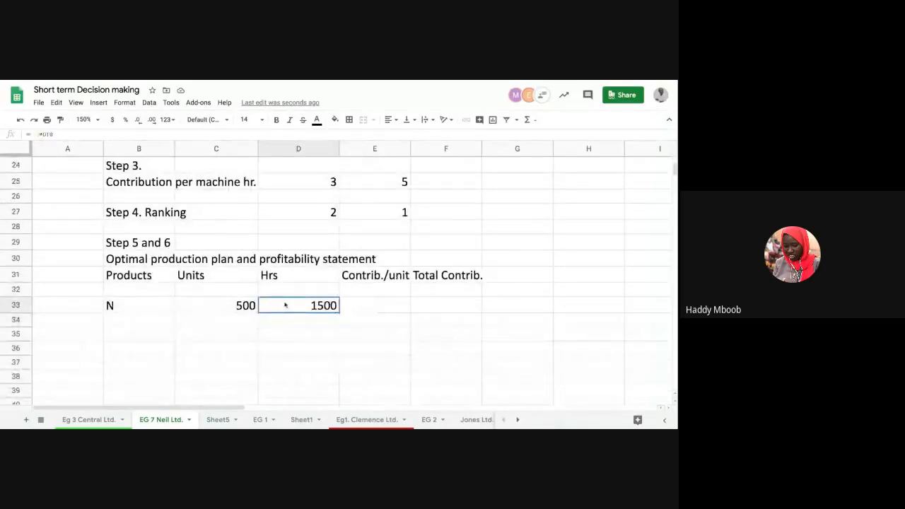
{"action": "left_click", "coordinate": [284, 305]}
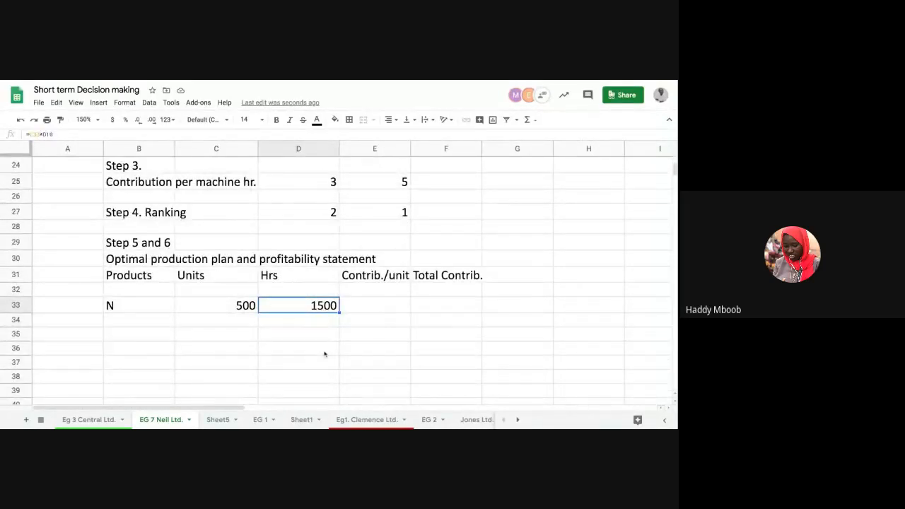
{"action": "scroll", "coordinate": [324, 354], "scroll_direction": "up", "scroll_amount": 1}
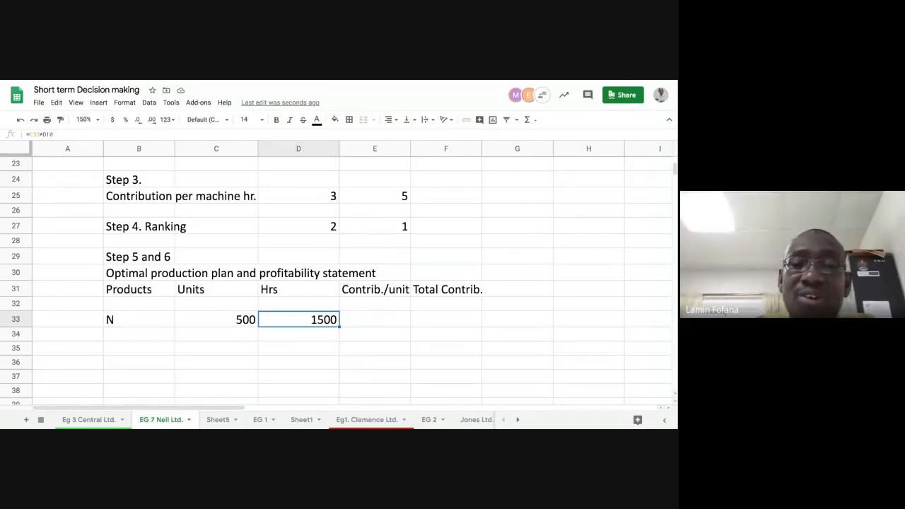
{"action": "type", "text": "="}
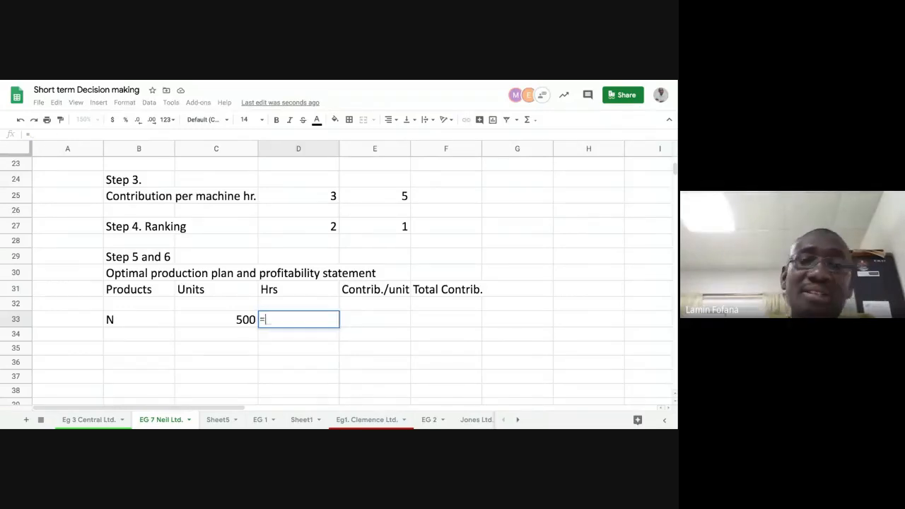
{"action": "scroll", "coordinate": [429, 284], "scroll_direction": "up", "scroll_amount": 2}
{"action": "scroll", "coordinate": [430, 284], "scroll_direction": "up", "scroll_amount": 5}
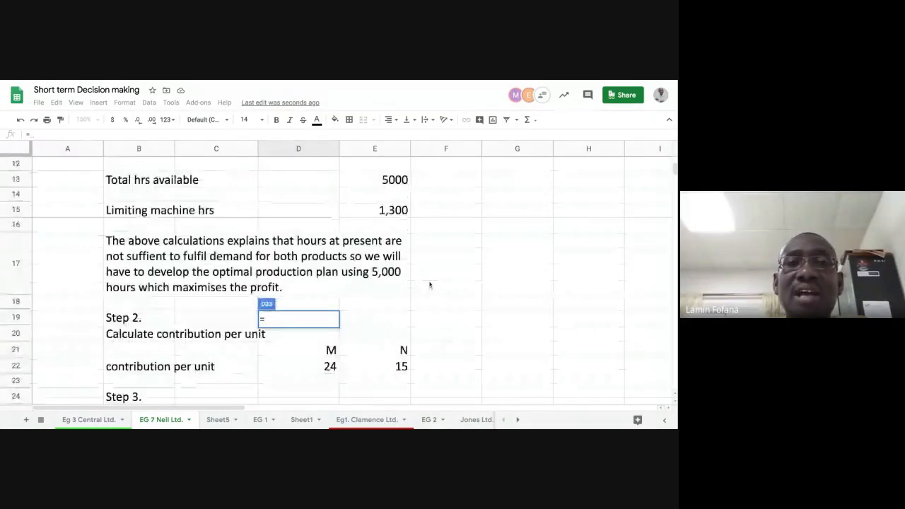
{"action": "scroll", "coordinate": [430, 284], "scroll_direction": "up", "scroll_amount": 3}
{"action": "left_click", "coordinate": [381, 217]}
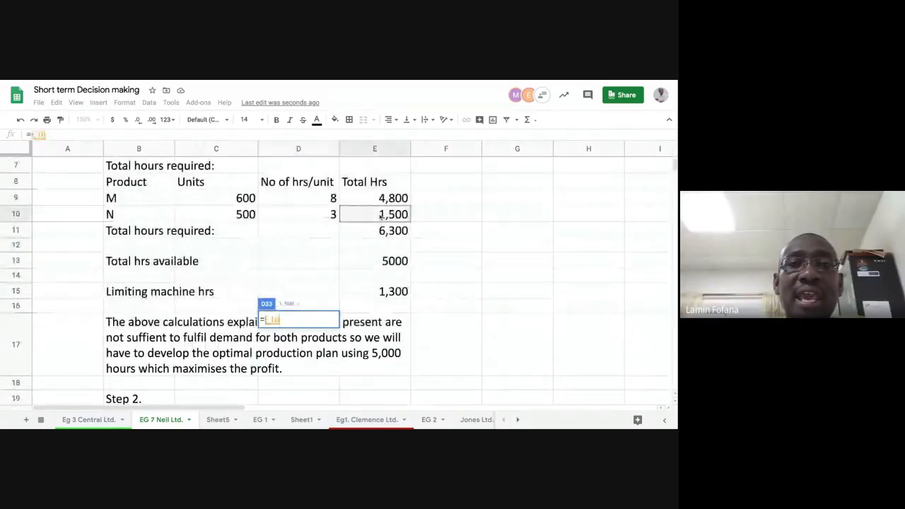
{"action": "key", "text": "Return"}
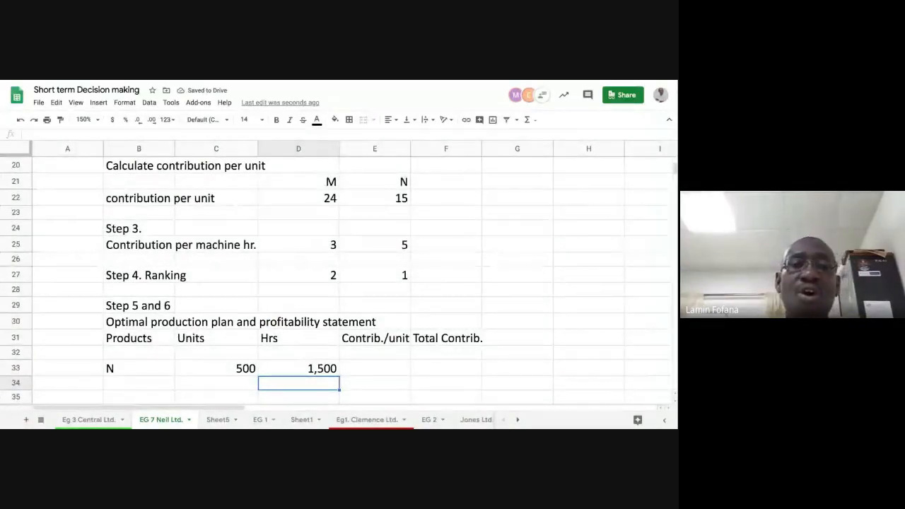
Enter product M in the row below N in the production plan
{"action": "scroll", "coordinate": [369, 369], "scroll_direction": "down", "scroll_amount": 1}
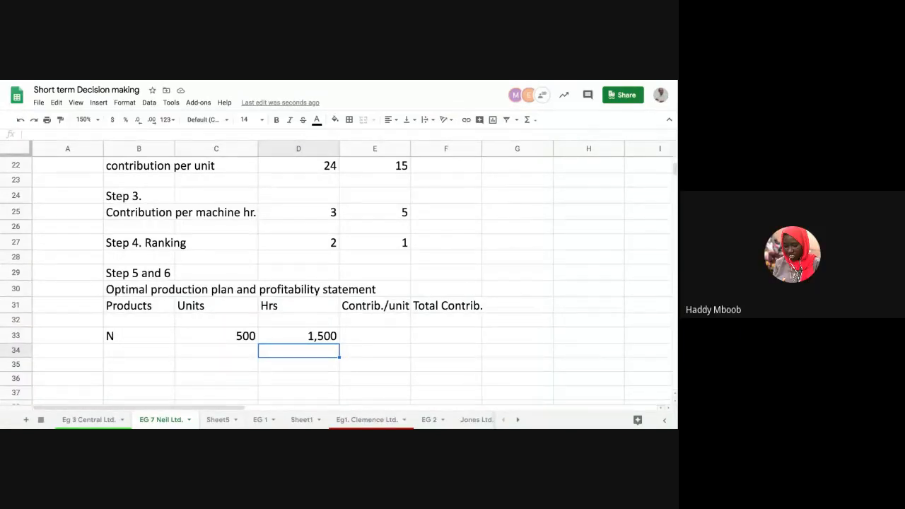
{"action": "left_click", "coordinate": [139, 353]}
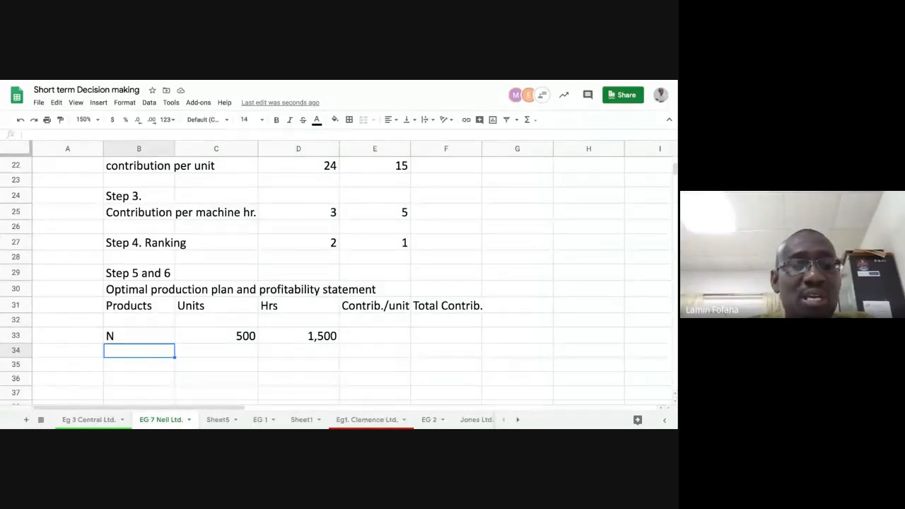
{"action": "type", "text": "M"}
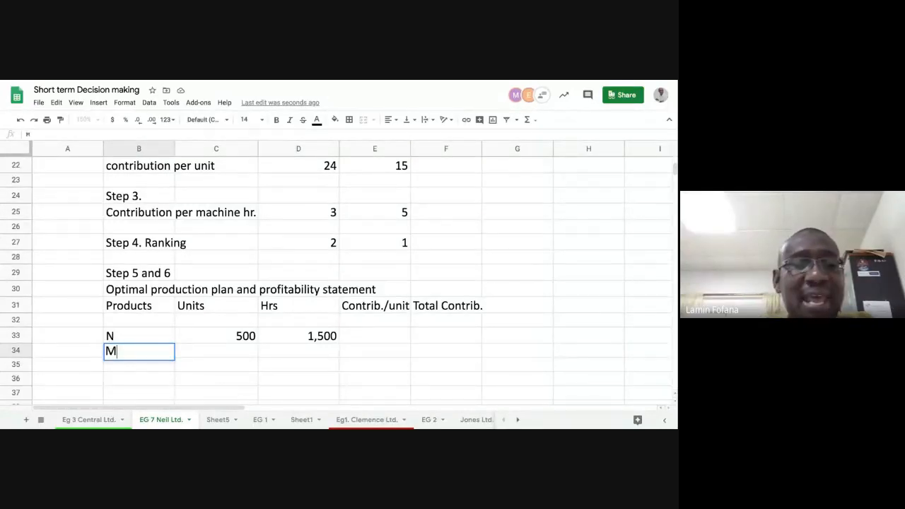
{"action": "key", "text": "Tab"}
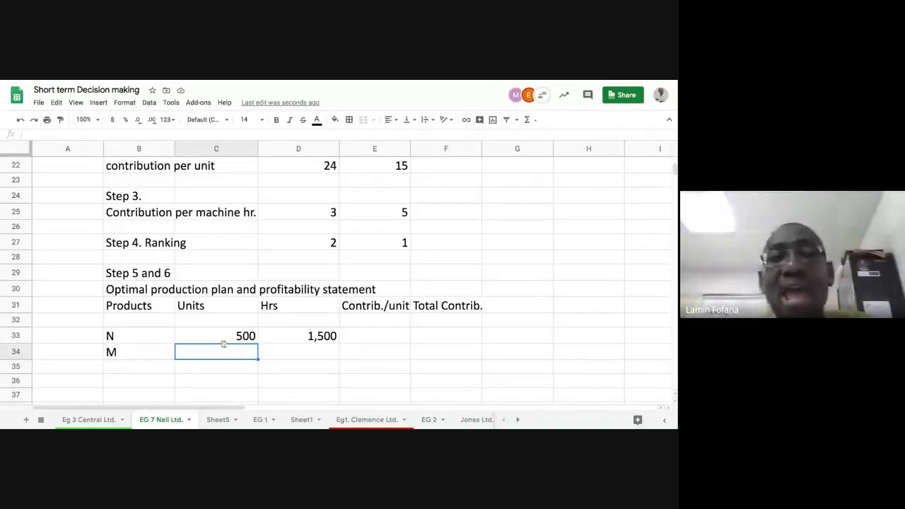
{"action": "scroll", "coordinate": [332, 327], "scroll_direction": "up", "scroll_amount": 3}
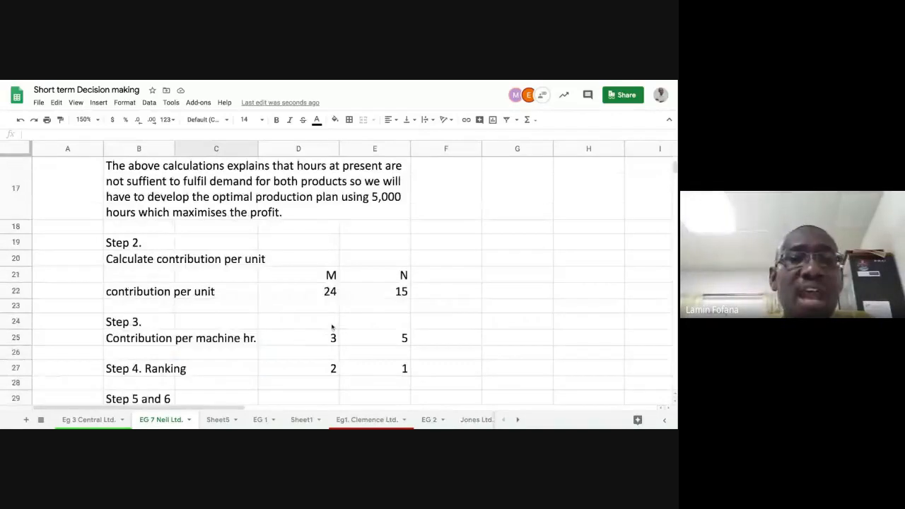
{"action": "scroll", "coordinate": [332, 327], "scroll_direction": "up", "scroll_amount": 2}
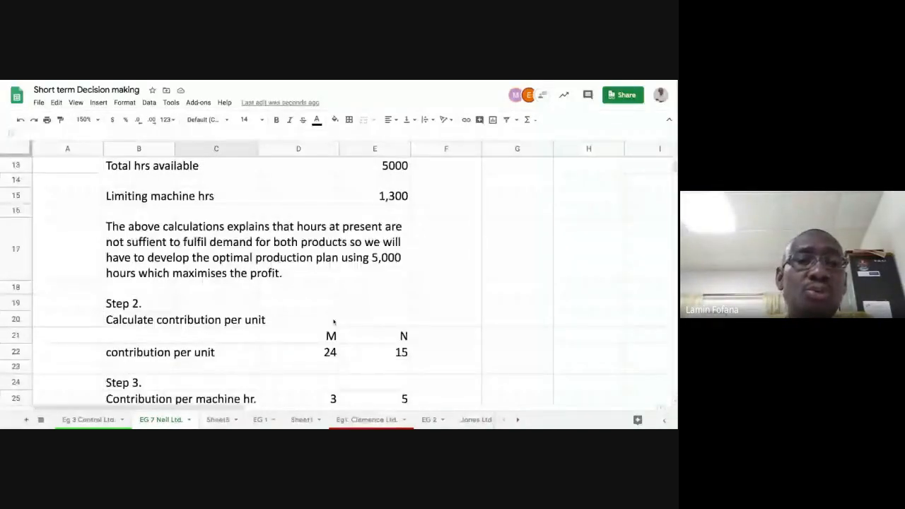
{"action": "scroll", "coordinate": [334, 321], "scroll_direction": "down", "scroll_amount": 5}
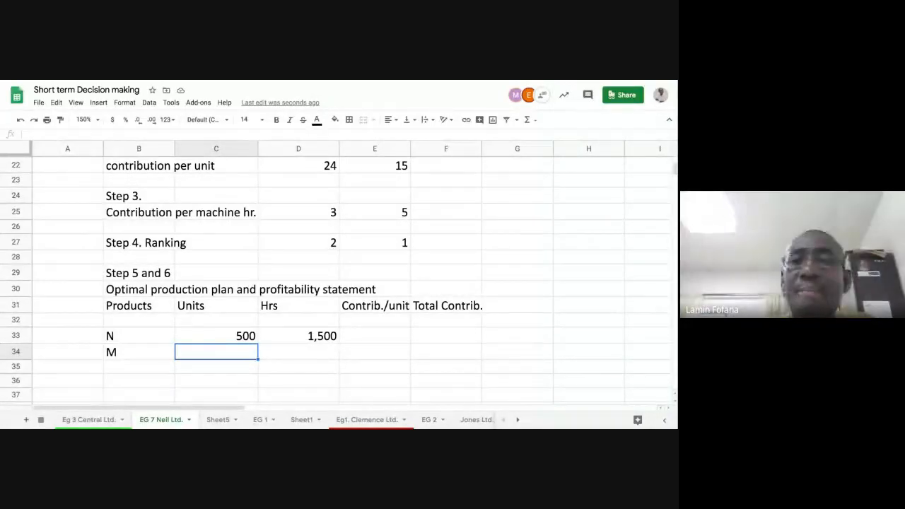
{"action": "scroll", "coordinate": [335, 283], "scroll_direction": "up", "scroll_amount": 6}
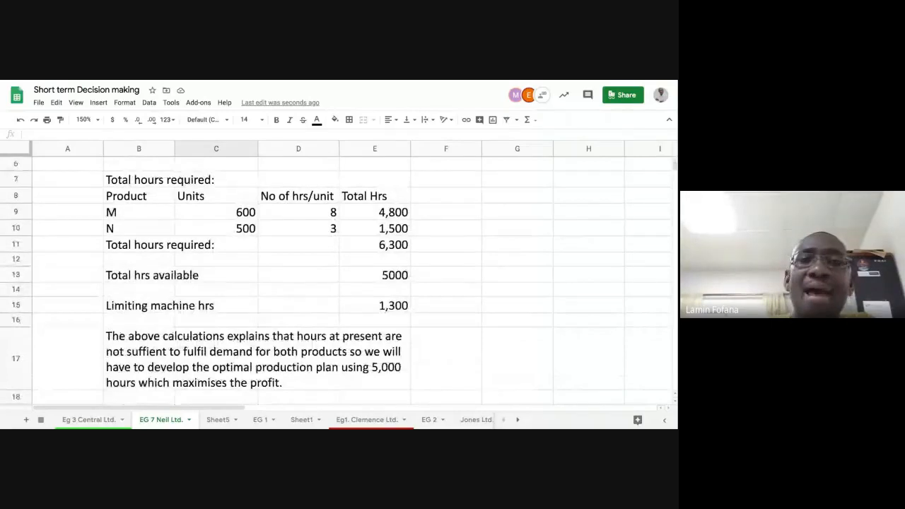
{"action": "scroll", "coordinate": [349, 300], "scroll_direction": "down", "scroll_amount": 7}
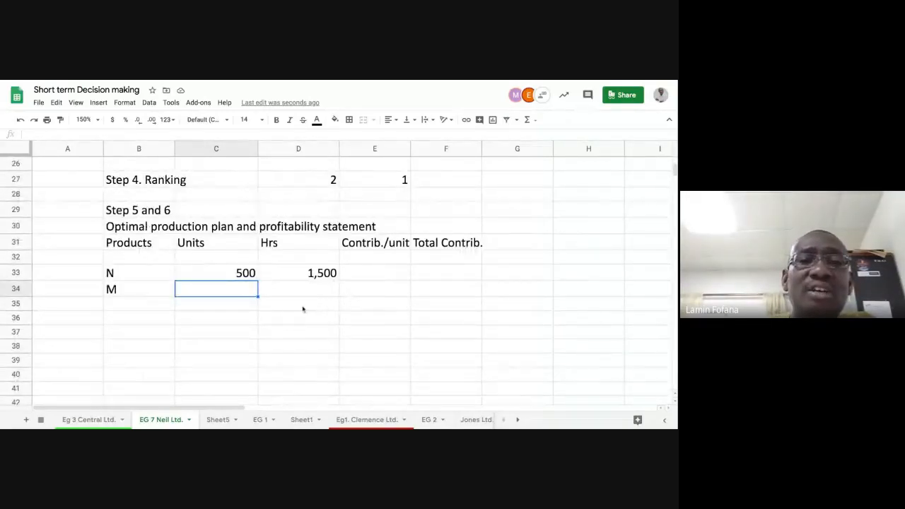
Add a TOTAL label row beneath the product rows of the plan
{"action": "left_click", "coordinate": [306, 318]}
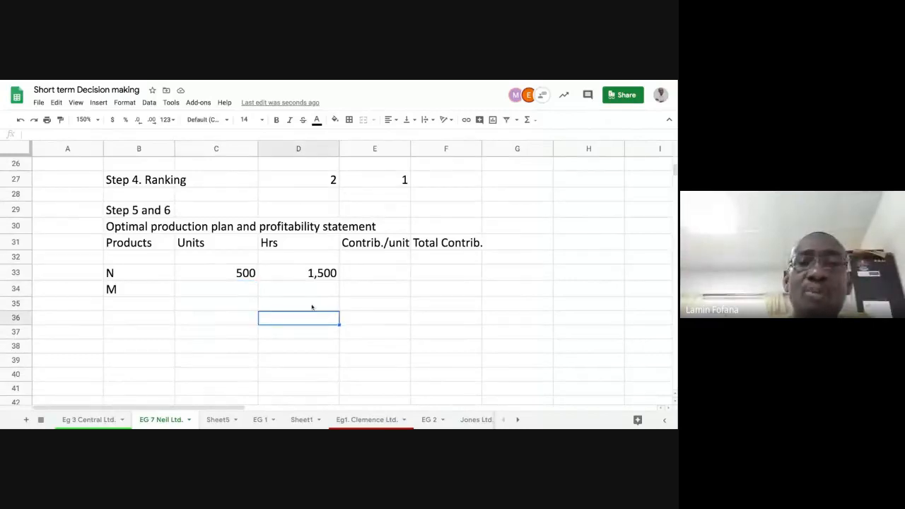
{"action": "left_click", "coordinate": [155, 319]}
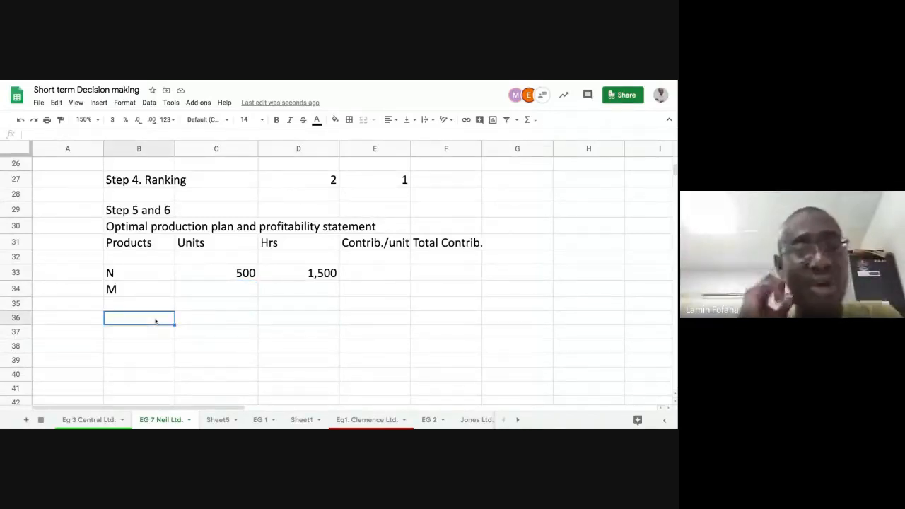
{"action": "type", "text": "TOTAL"}
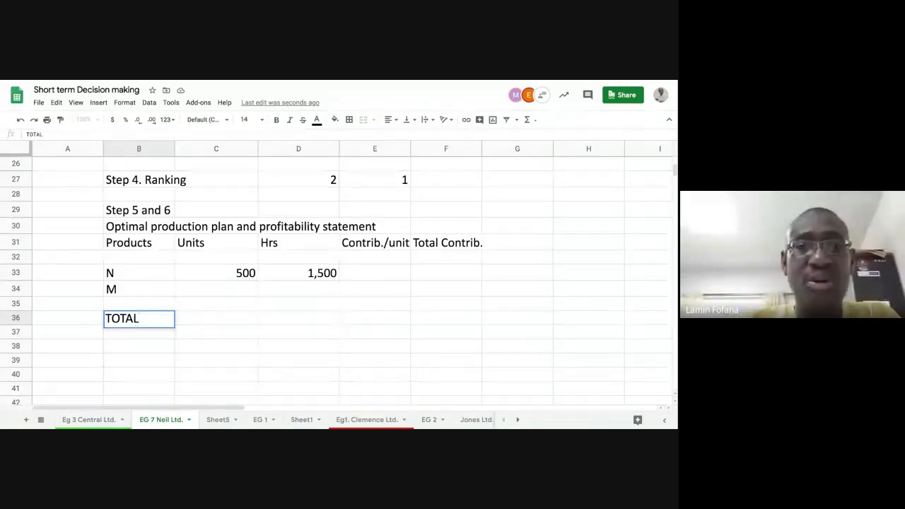
{"action": "key", "text": "Right"}
{"action": "key", "text": "Right"}
{"action": "key", "text": "Right"}
{"action": "key", "text": "Left"}
{"action": "key", "text": "Left"}
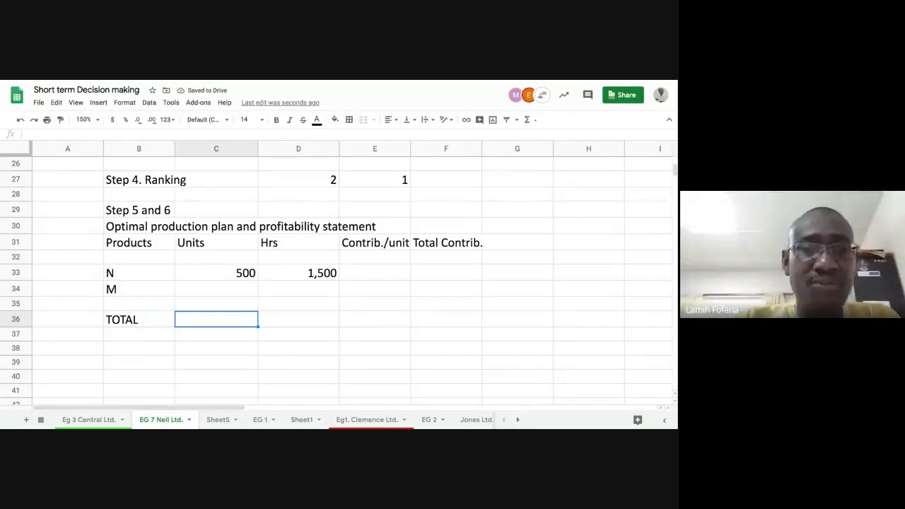
Sum the units of N and M into the TOTAL row of the production plan
{"action": "type", "text": "=S"}
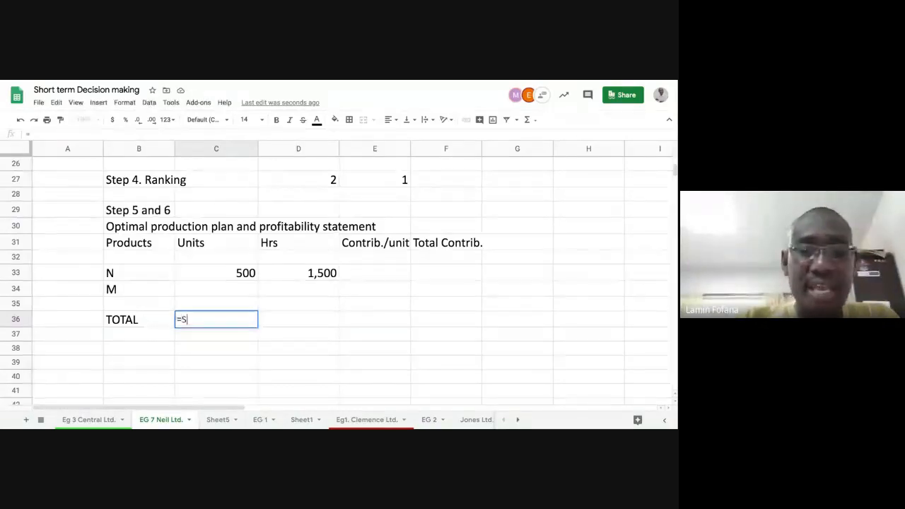
{"action": "type", "text": "UM("}
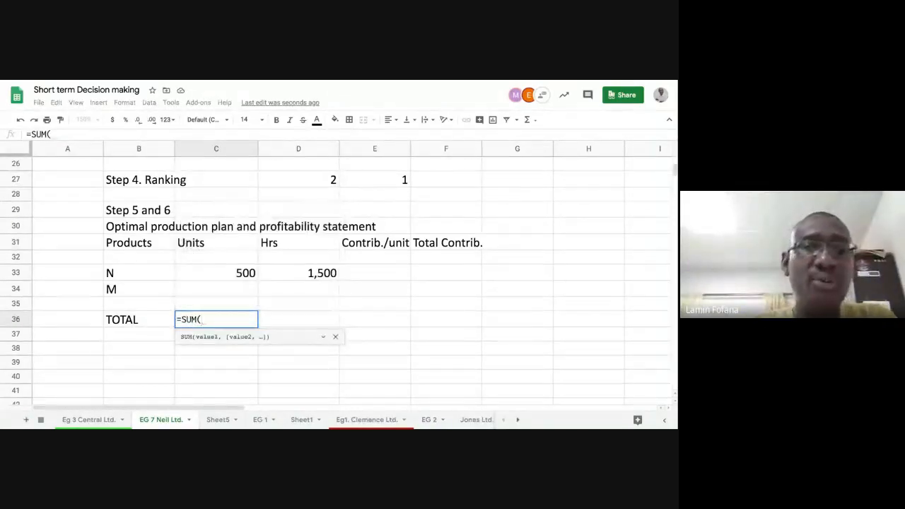
{"action": "left_click_drag", "start_coordinate": [212, 272], "coordinate": [219, 288]}
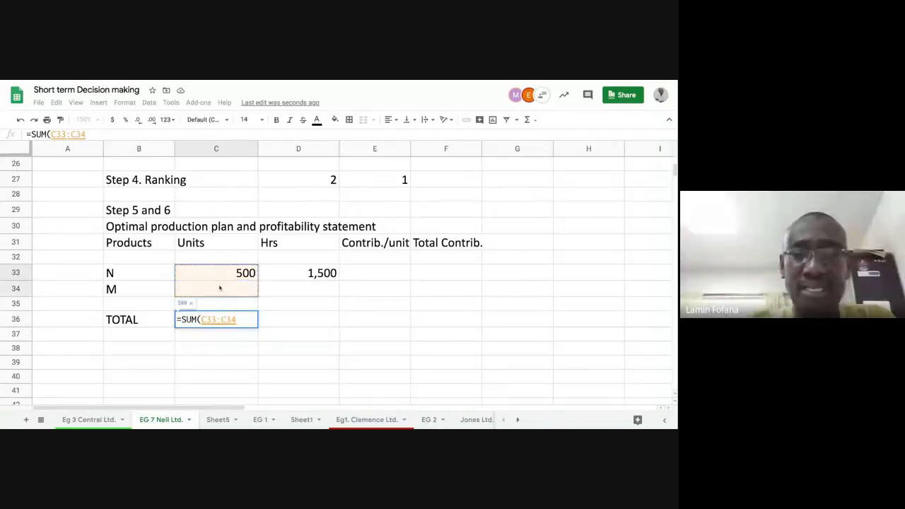
{"action": "type", "text": ")"}
{"action": "key", "text": "Return"}
Copy the TOTAL sum formula across to the Hrs, Contrib./unit and Total Contrib. columns
{"action": "left_click", "coordinate": [246, 321]}
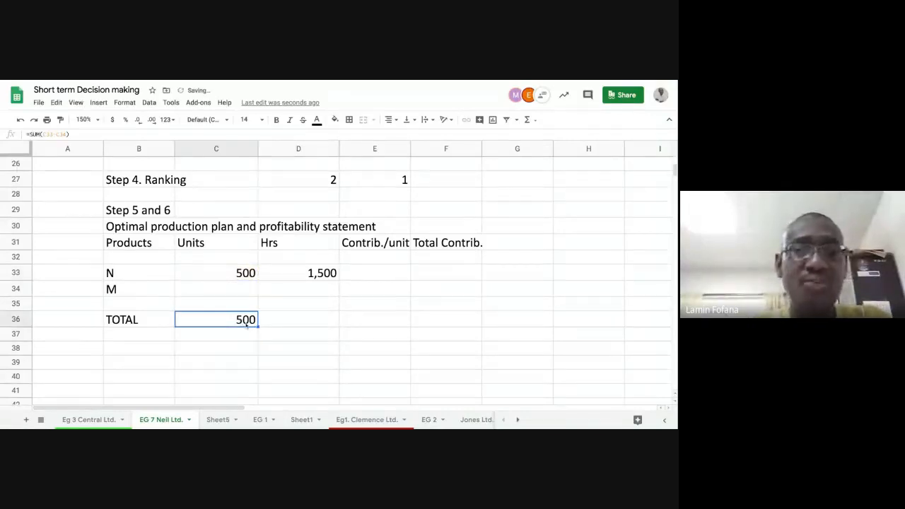
{"action": "left_click_drag", "start_coordinate": [258, 325], "coordinate": [445, 322]}
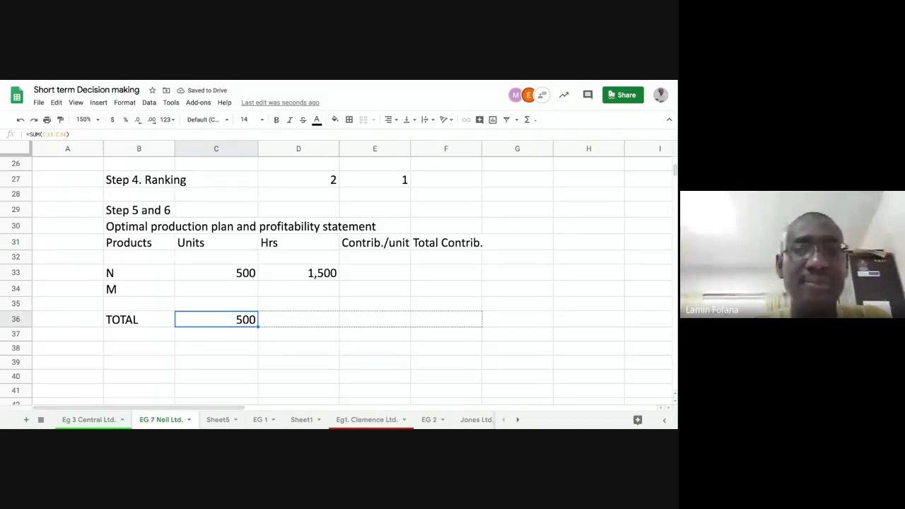
{"action": "left_click_drag", "start_coordinate": [446, 322], "coordinate": [467, 321]}
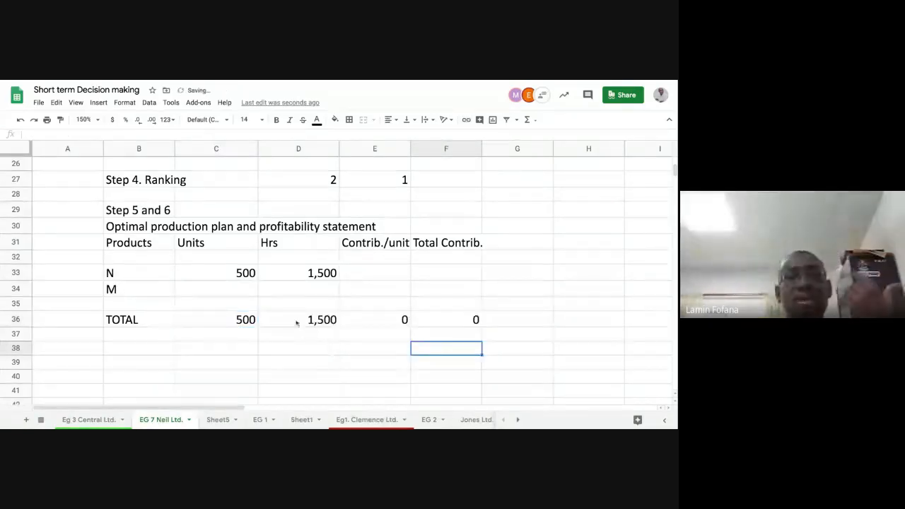
Inspect the TOTAL row formulas, the N and M rows of the plan, and the Step 1 hours table
{"action": "left_click", "coordinate": [297, 319]}
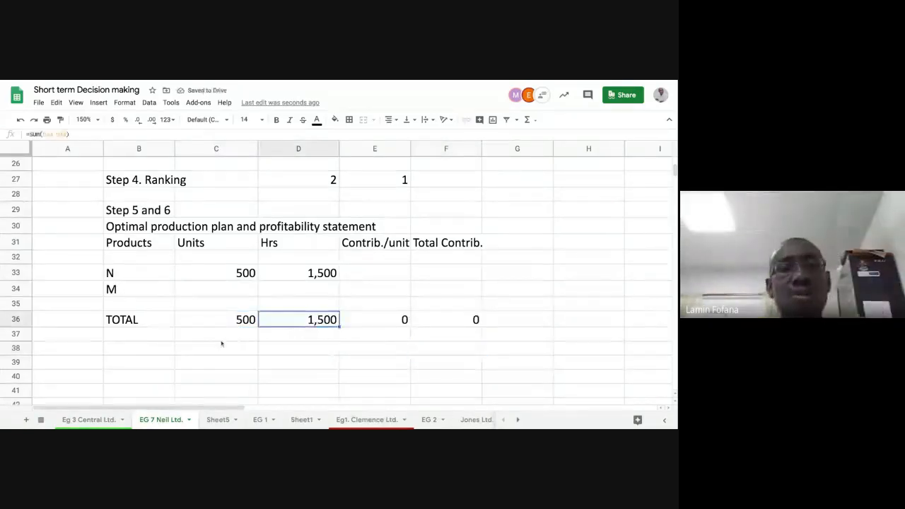
{"action": "left_click", "coordinate": [303, 276]}
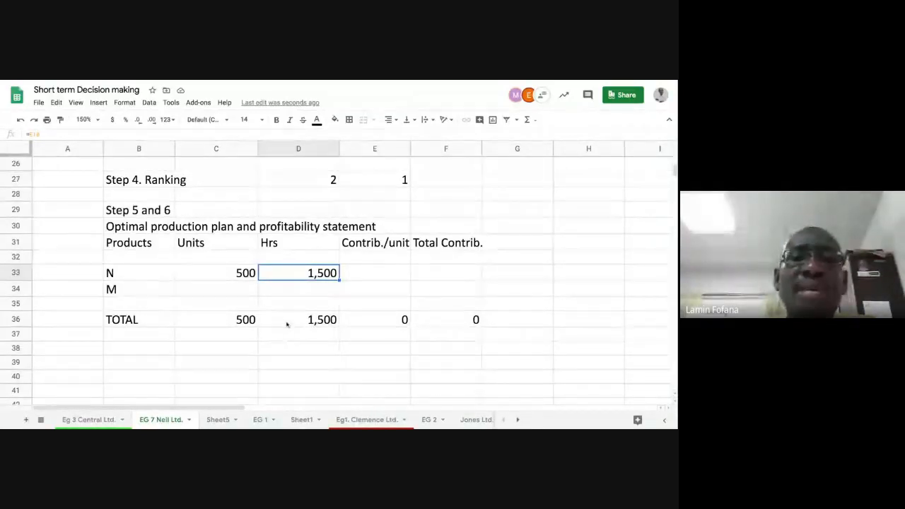
{"action": "scroll", "coordinate": [286, 324], "scroll_direction": "up", "scroll_amount": 2}
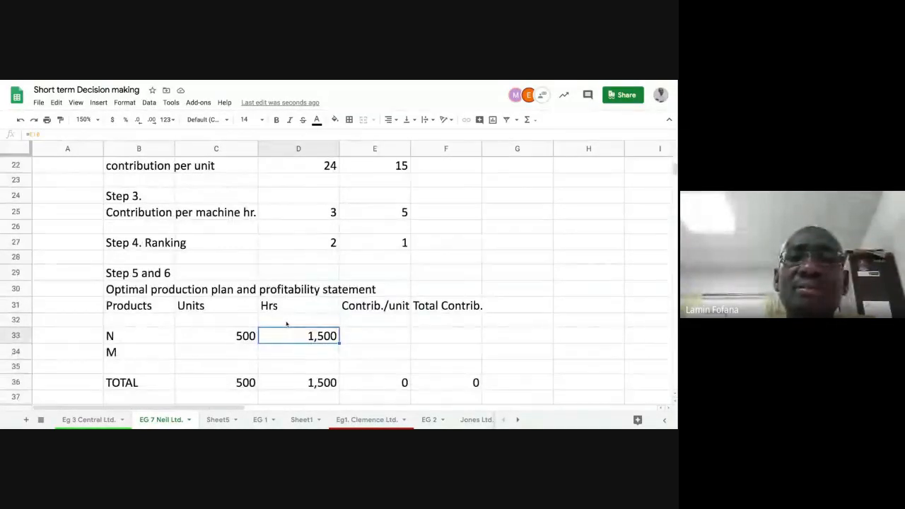
{"action": "scroll", "coordinate": [339, 276], "scroll_direction": "down", "scroll_amount": 1}
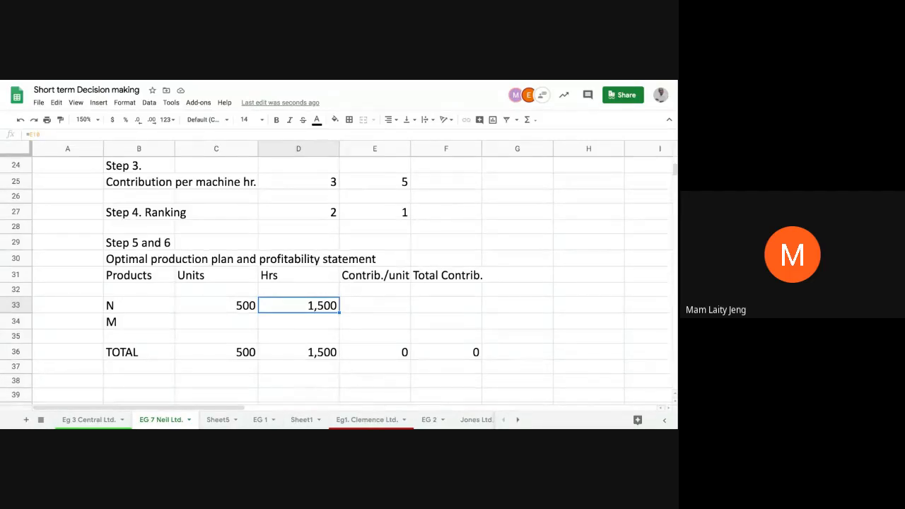
{"action": "left_click", "coordinate": [303, 321]}
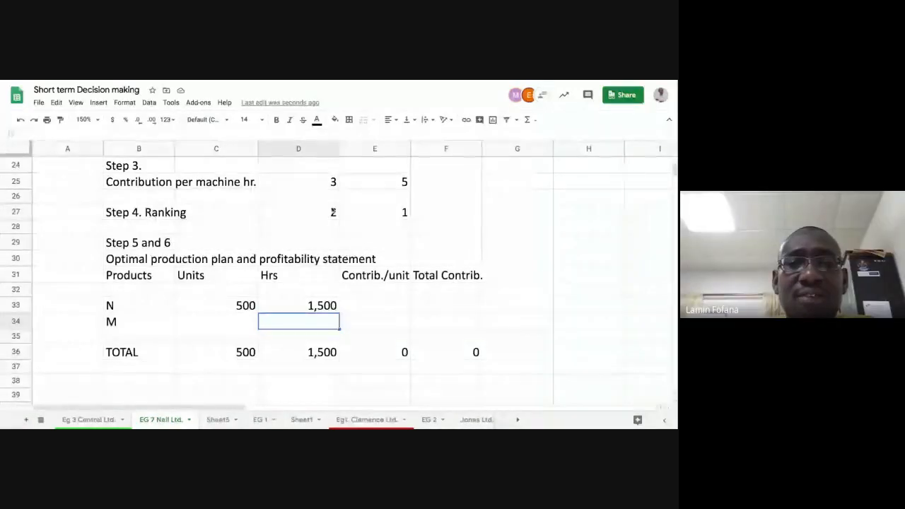
{"action": "left_click", "coordinate": [316, 352]}
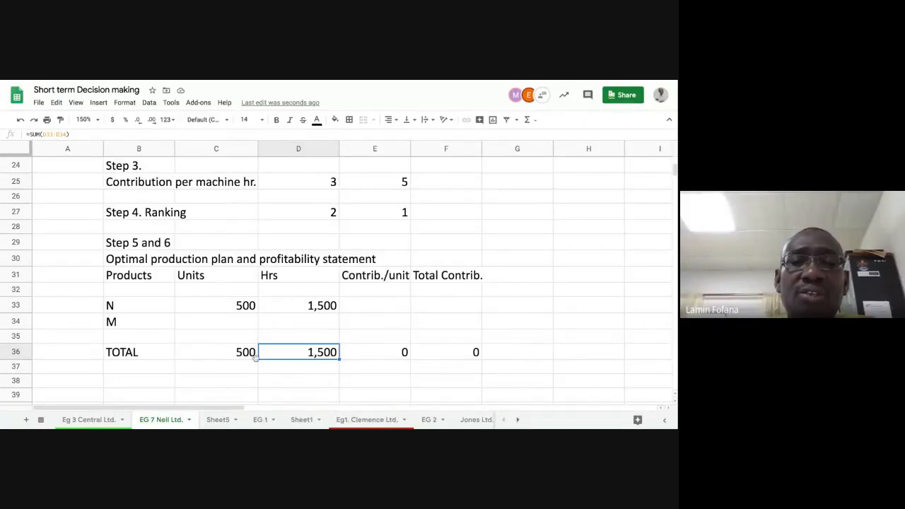
{"action": "left_click", "coordinate": [227, 357]}
{"action": "left_click", "coordinate": [303, 356]}
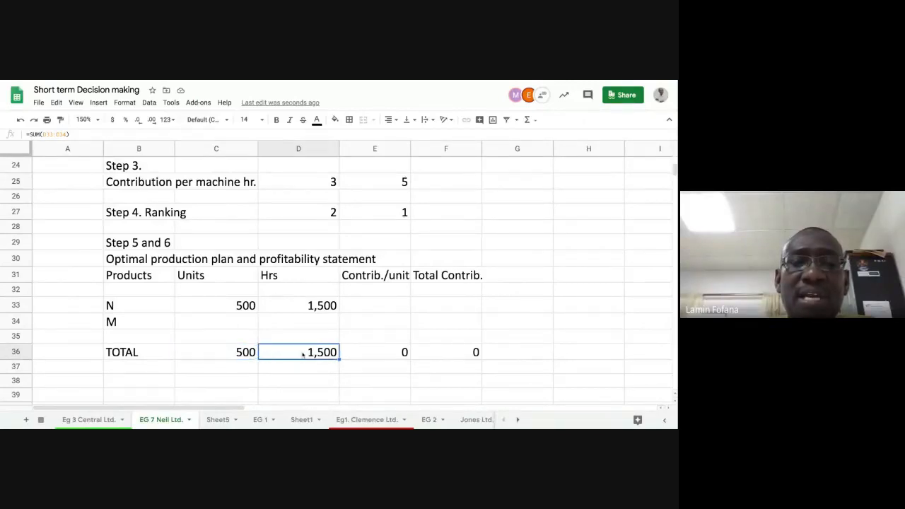
{"action": "left_click", "coordinate": [382, 354]}
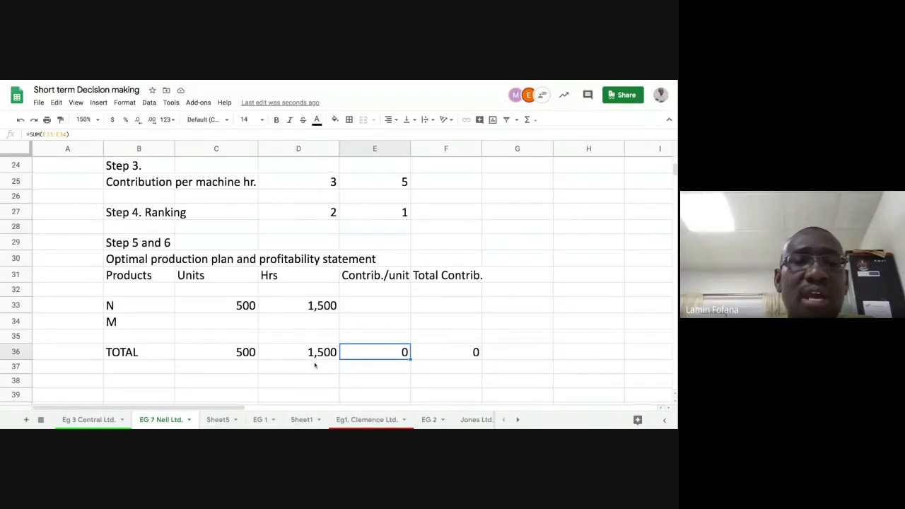
{"action": "left_click", "coordinate": [244, 328]}
{"action": "left_click", "coordinate": [285, 324]}
{"action": "left_click", "coordinate": [240, 357]}
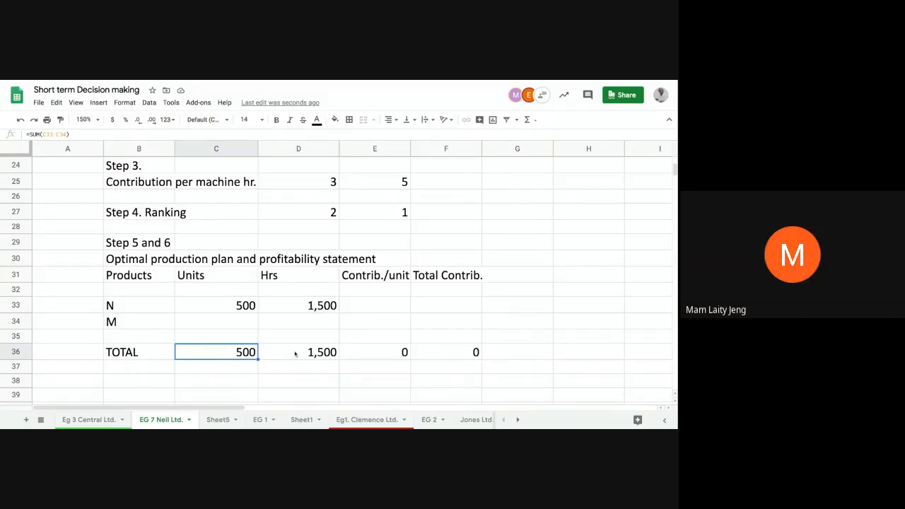
{"action": "left_click", "coordinate": [243, 328]}
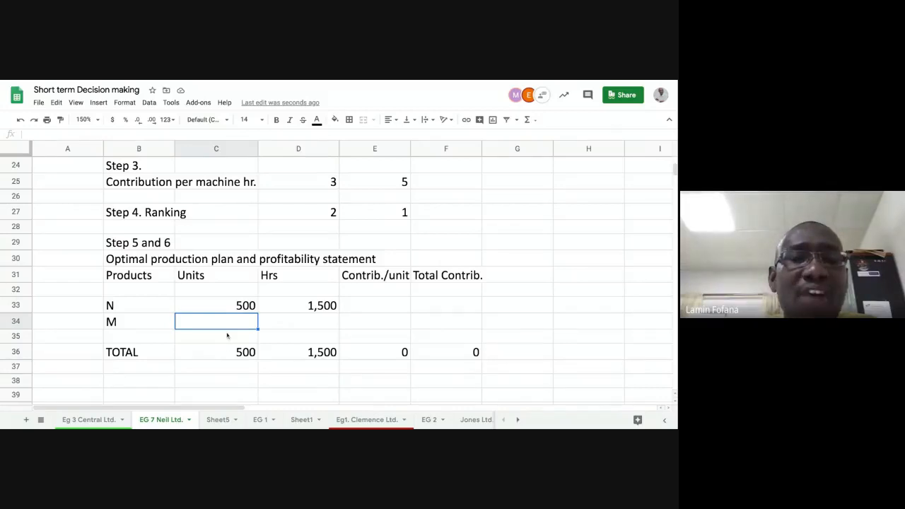
{"action": "scroll", "coordinate": [227, 336], "scroll_direction": "up", "scroll_amount": 8}
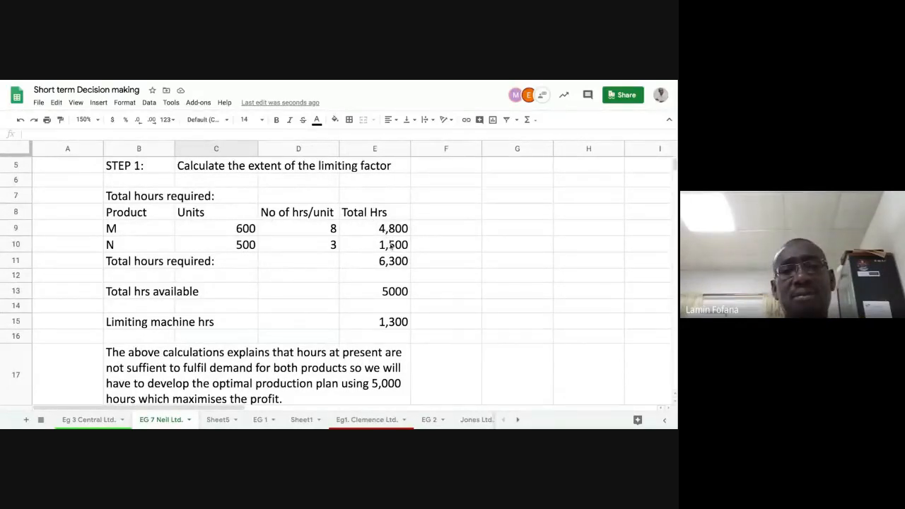
{"action": "scroll", "coordinate": [391, 245], "scroll_direction": "up", "scroll_amount": 1}
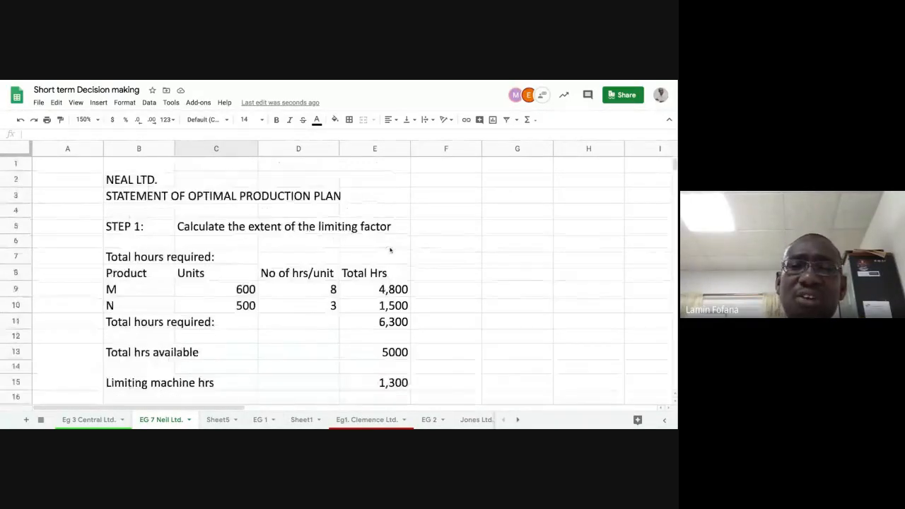
{"action": "scroll", "coordinate": [391, 249], "scroll_direction": "down", "scroll_amount": 3}
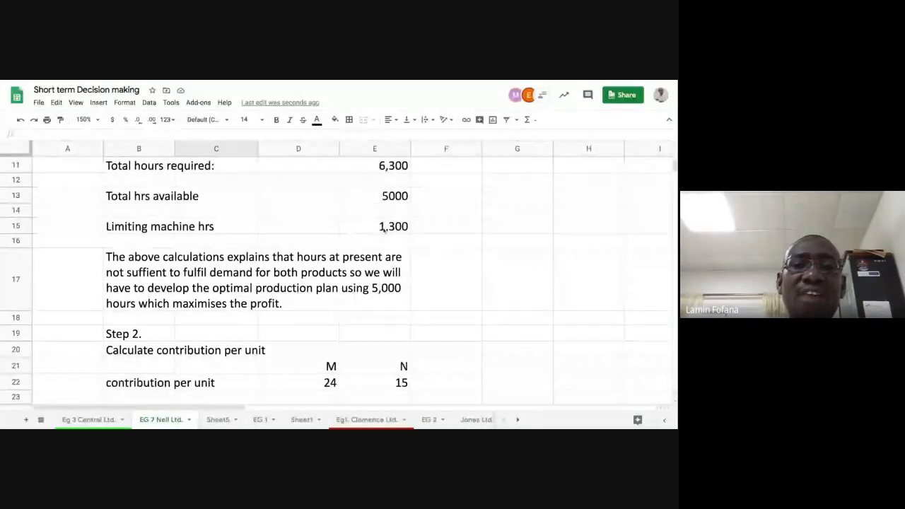
{"action": "scroll", "coordinate": [382, 244], "scroll_direction": "down", "scroll_amount": 6}
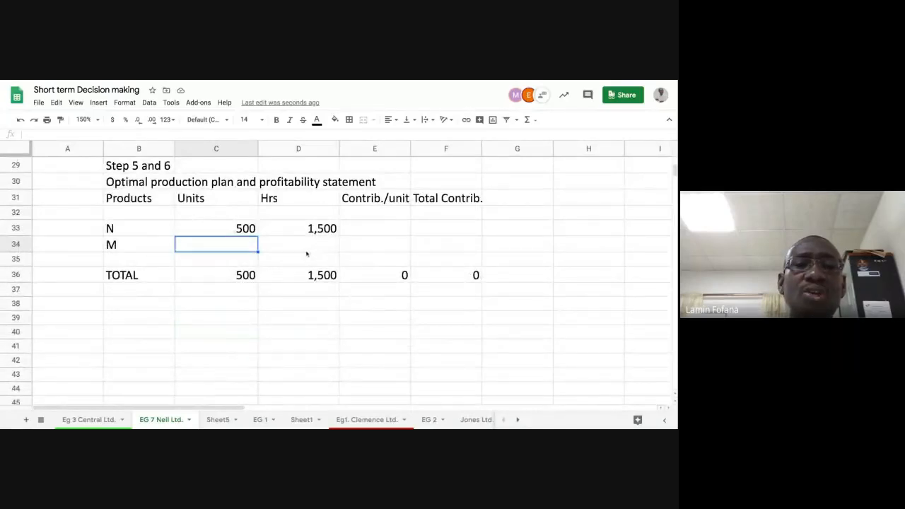
Calculate M's hours as the total hours available from Step 1 minus N's hours
{"action": "left_click", "coordinate": [310, 248]}
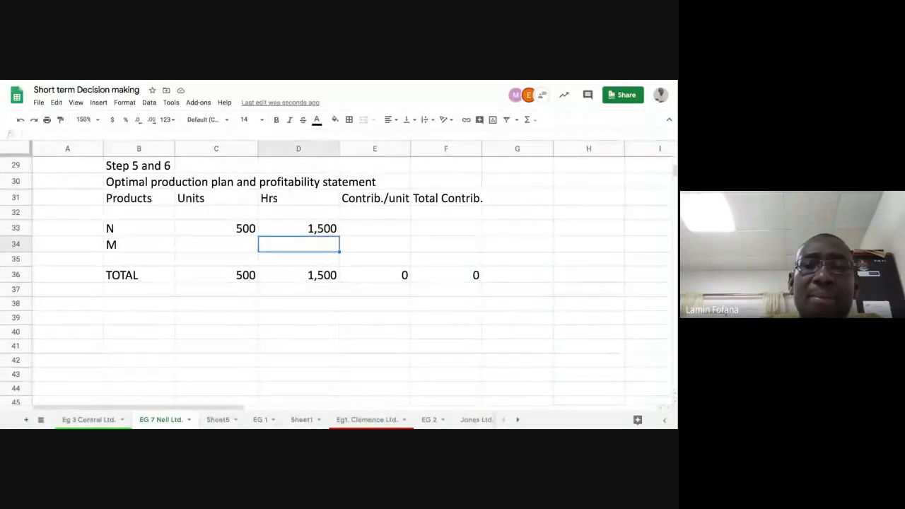
{"action": "type", "text": "="}
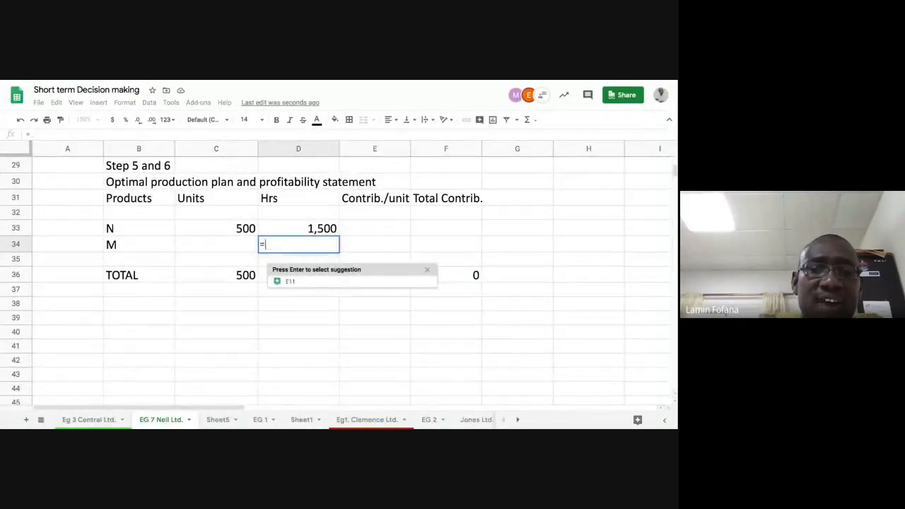
{"action": "type", "text": "5000"}
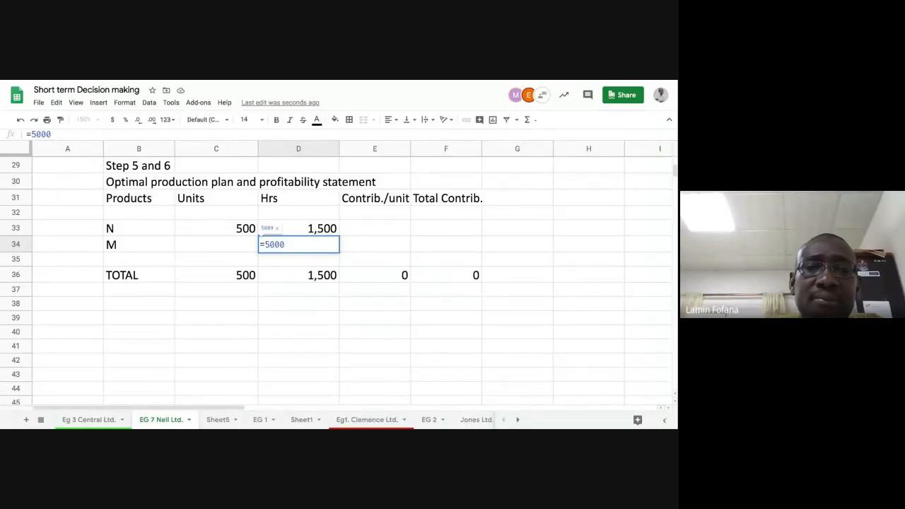
{"action": "key", "text": "BackSpace"}
{"action": "key", "text": "BackSpace"}
{"action": "key", "text": "BackSpace"}
{"action": "key", "text": "BackSpace"}
{"action": "key", "text": "BackSpace"}
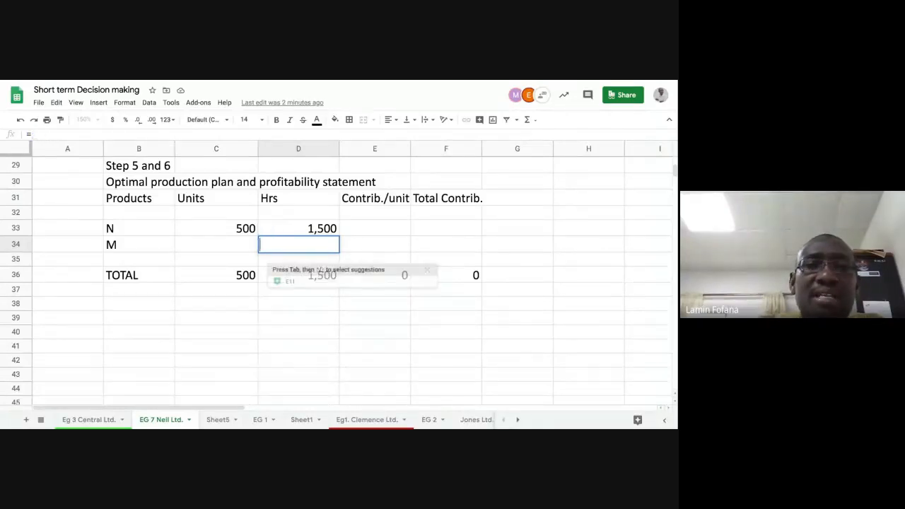
{"action": "type", "text": "="}
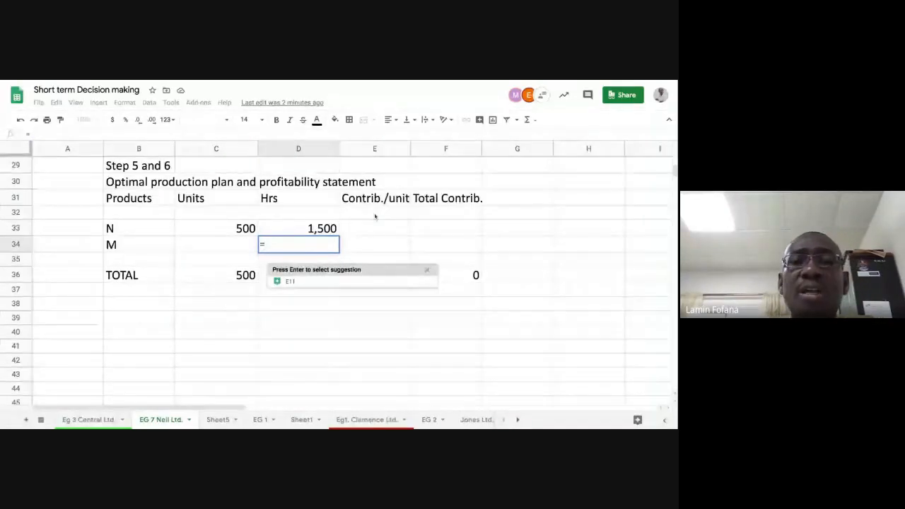
{"action": "scroll", "coordinate": [375, 218], "scroll_direction": "up", "scroll_amount": 5}
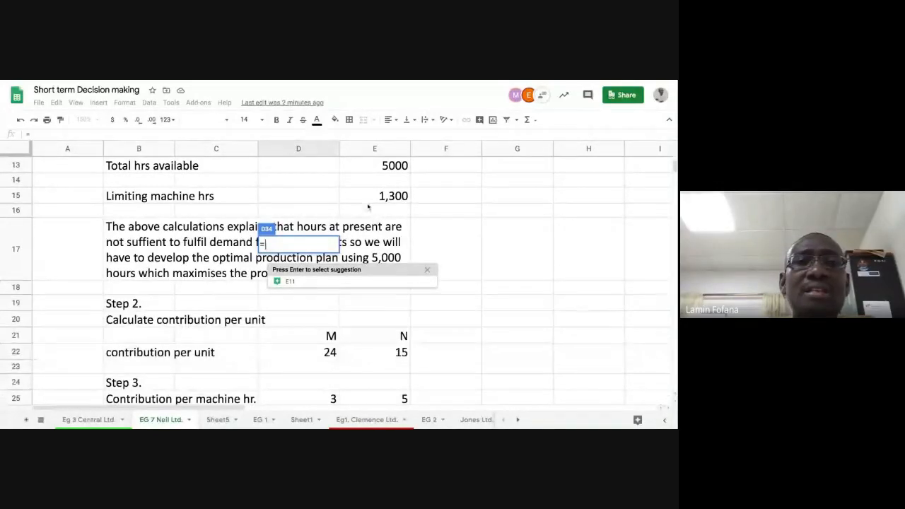
{"action": "left_click", "coordinate": [380, 167]}
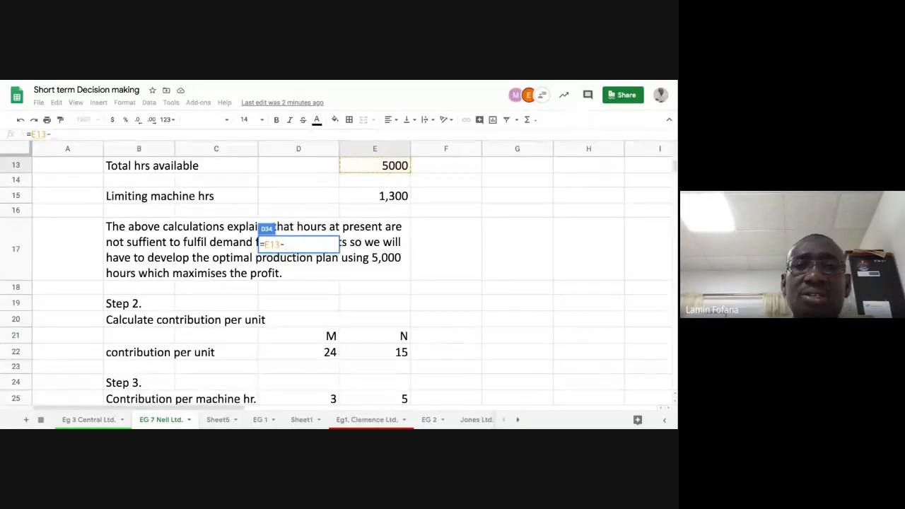
{"action": "type", "text": "-"}
{"action": "scroll", "coordinate": [517, 269], "scroll_direction": "down", "scroll_amount": 3}
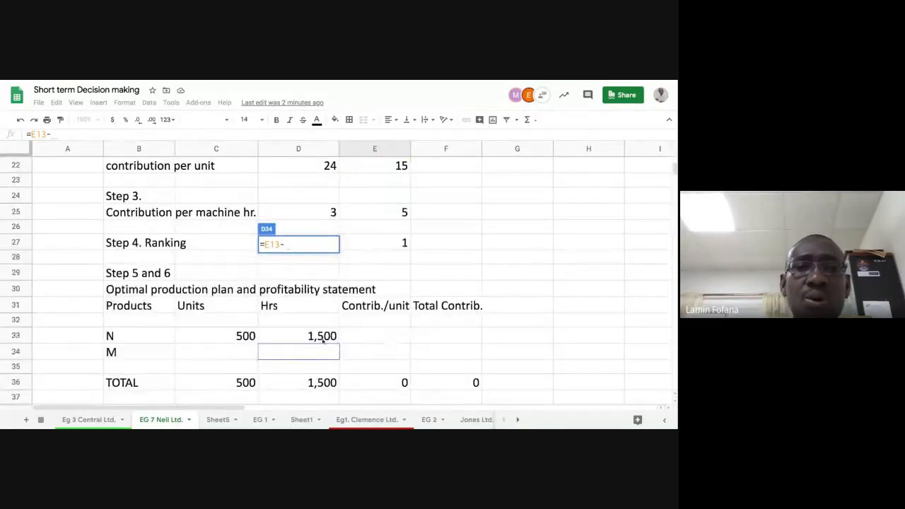
{"action": "left_click", "coordinate": [323, 340]}
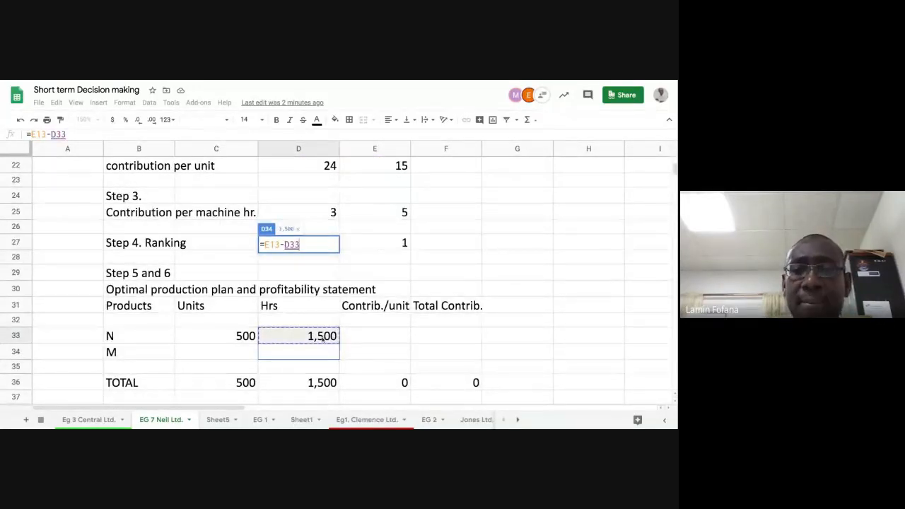
{"action": "key", "text": "Return"}
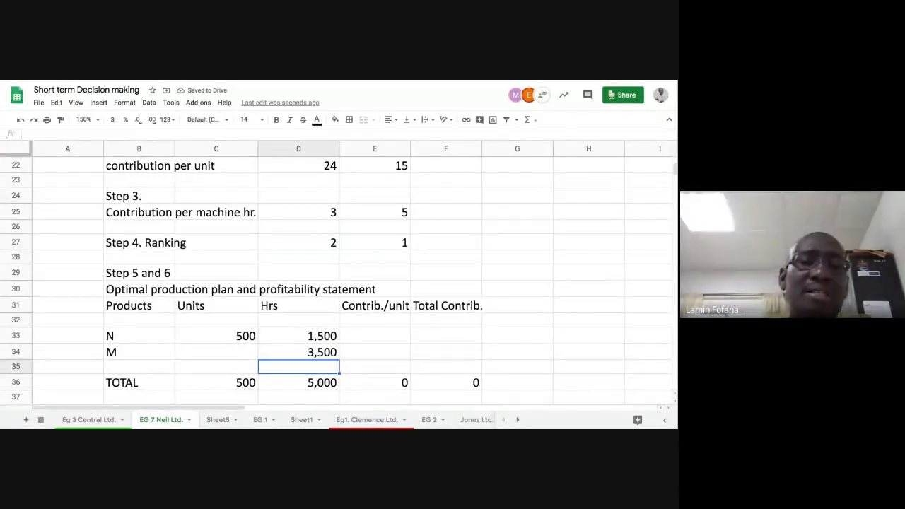
Review M's hours formula against the Step 1 table and the plan's rows
{"action": "scroll", "coordinate": [353, 374], "scroll_direction": "up", "scroll_amount": 5}
{"action": "scroll", "coordinate": [351, 374], "scroll_direction": "up", "scroll_amount": 3}
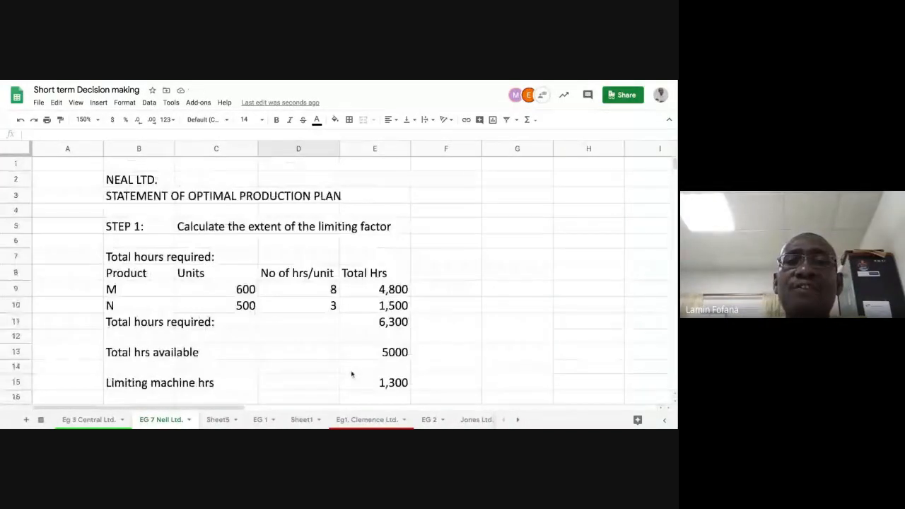
{"action": "scroll", "coordinate": [357, 371], "scroll_direction": "down", "scroll_amount": 6}
{"action": "scroll", "coordinate": [358, 371], "scroll_direction": "down", "scroll_amount": 5}
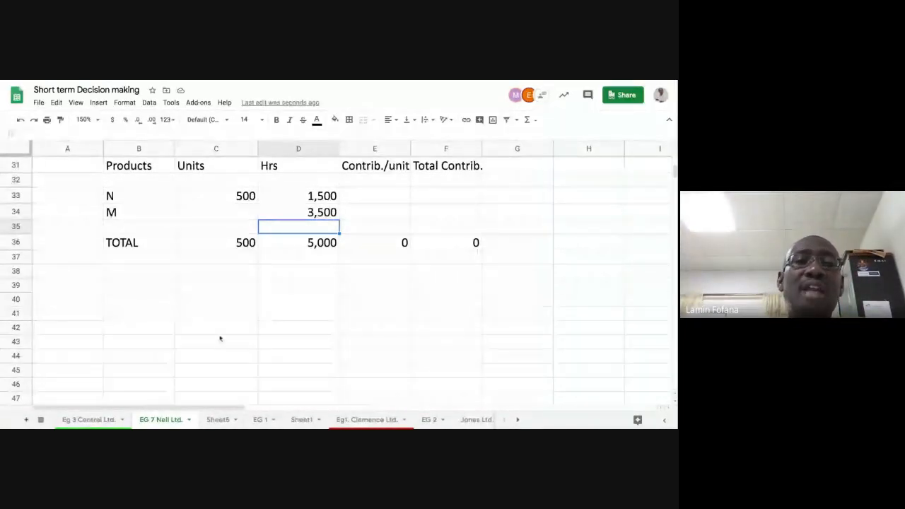
{"action": "scroll", "coordinate": [216, 294], "scroll_direction": "up", "scroll_amount": 1}
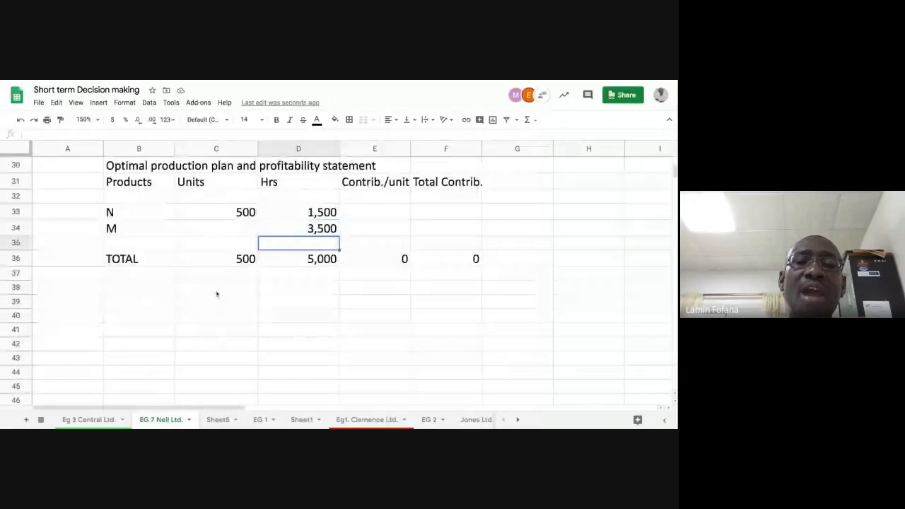
{"action": "left_click", "coordinate": [307, 228]}
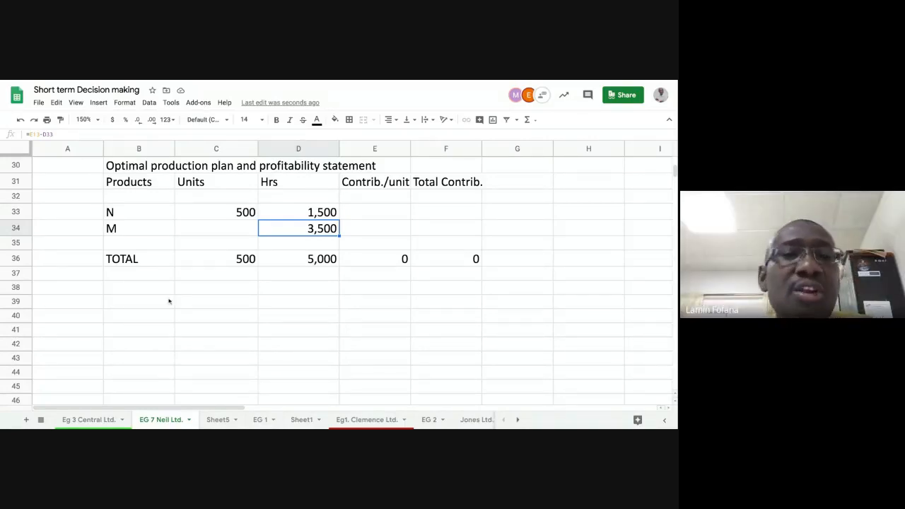
{"action": "left_click", "coordinate": [212, 231]}
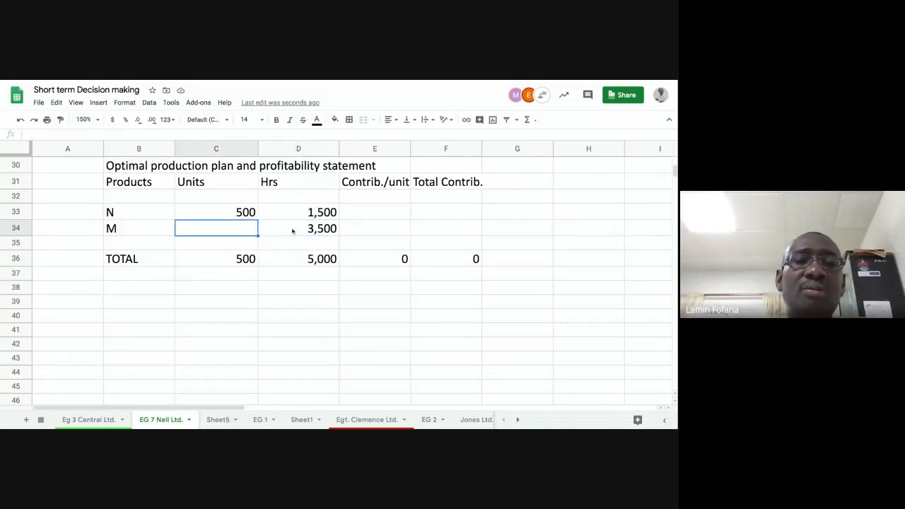
Inspect the TOTAL units formula and M's hours formula in the production plan, scrolling up to the Step 2 figures
{"action": "left_click", "coordinate": [212, 259]}
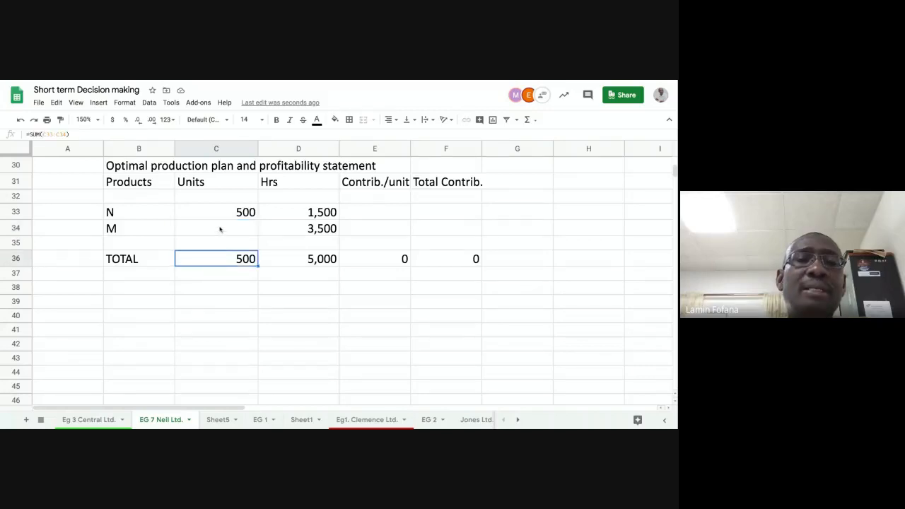
{"action": "left_click", "coordinate": [220, 229]}
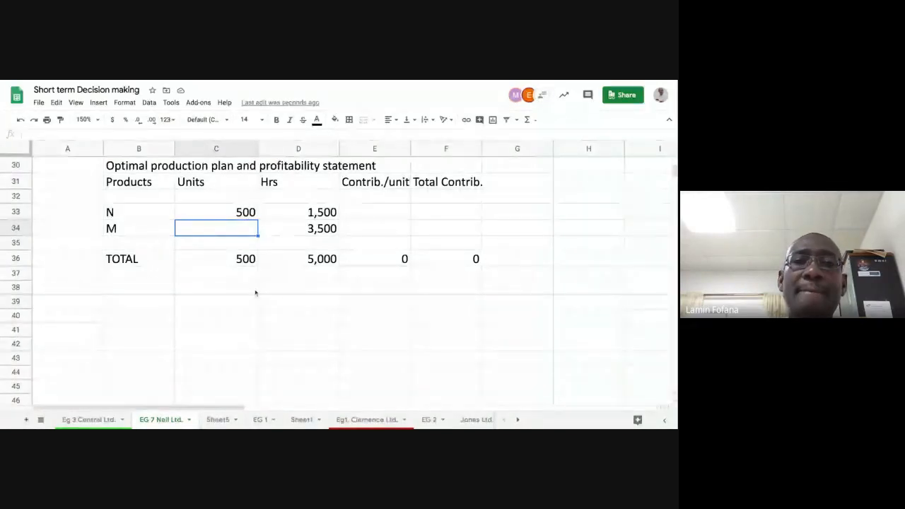
{"action": "scroll", "coordinate": [255, 293], "scroll_direction": "up", "scroll_amount": 3}
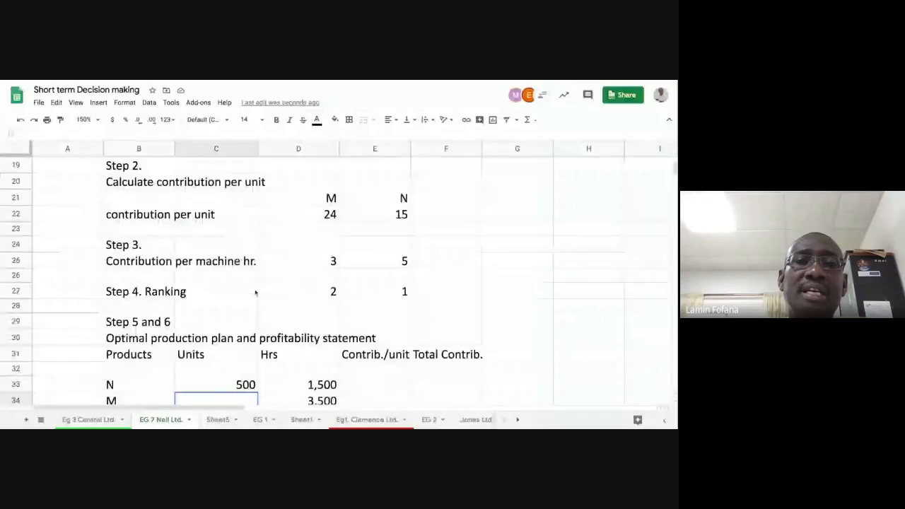
{"action": "scroll", "coordinate": [255, 293], "scroll_direction": "up", "scroll_amount": 2}
{"action": "scroll", "coordinate": [301, 311], "scroll_direction": "up", "scroll_amount": 3}
{"action": "scroll", "coordinate": [300, 312], "scroll_direction": "down", "scroll_amount": 5}
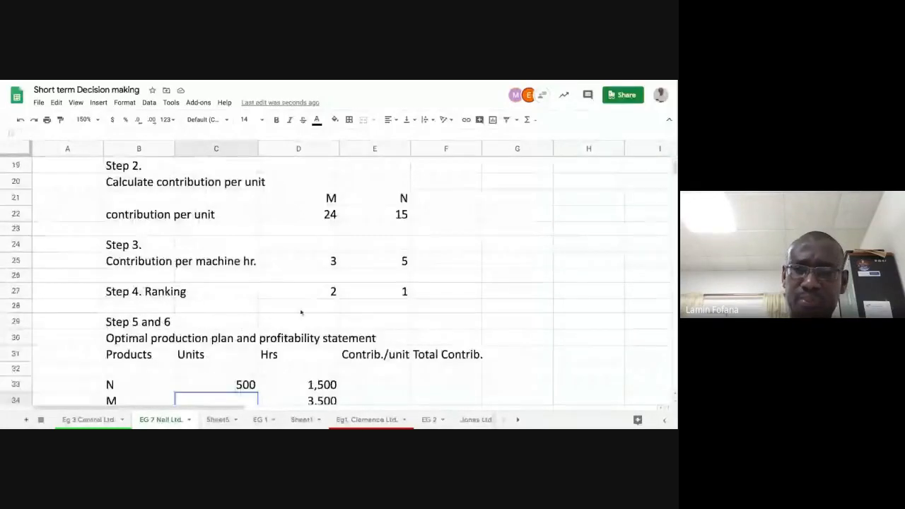
{"action": "scroll", "coordinate": [300, 312], "scroll_direction": "down", "scroll_amount": 3}
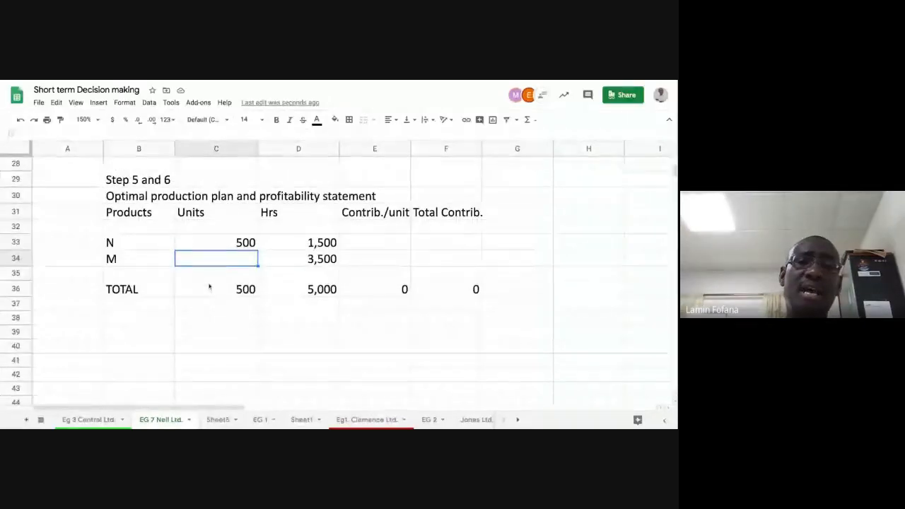
{"action": "left_click", "coordinate": [299, 259]}
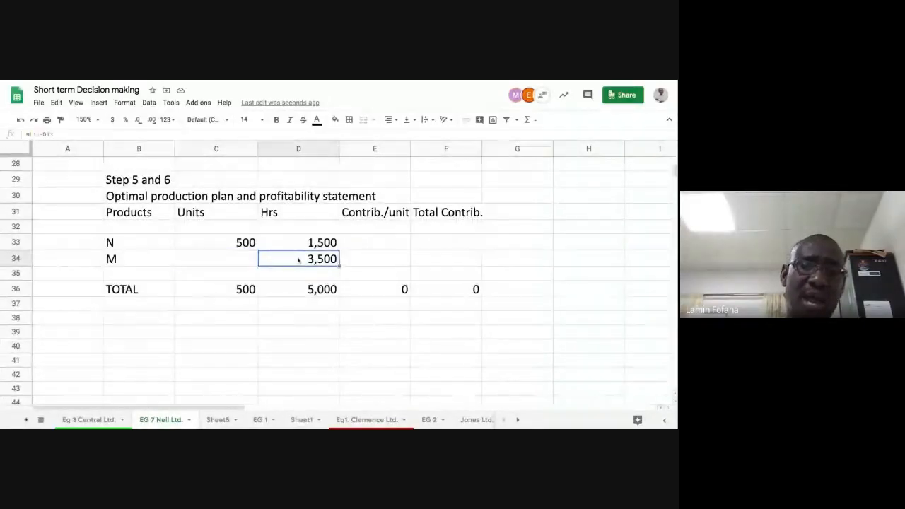
Calculate M's units as M's hours in the plan divided by M's hours per unit from Step 1
{"action": "left_click", "coordinate": [242, 260]}
{"action": "type", "text": "="}
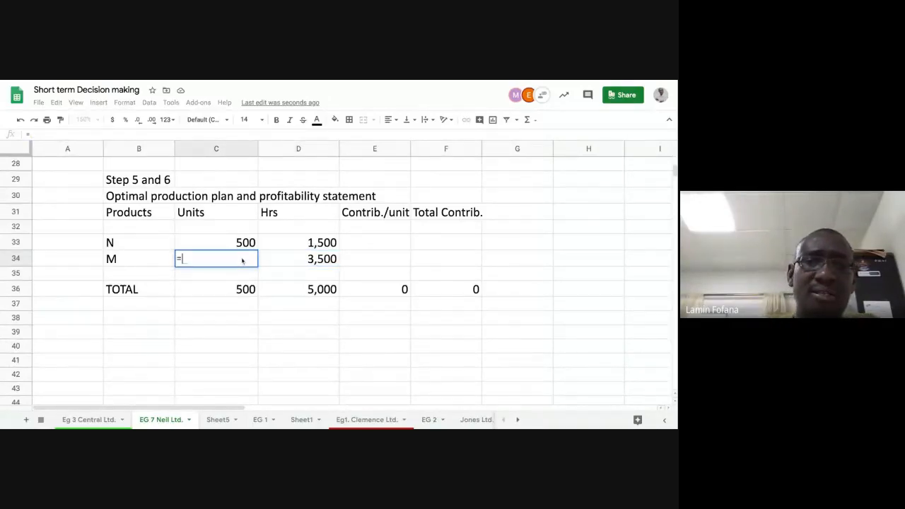
{"action": "left_click", "coordinate": [297, 258]}
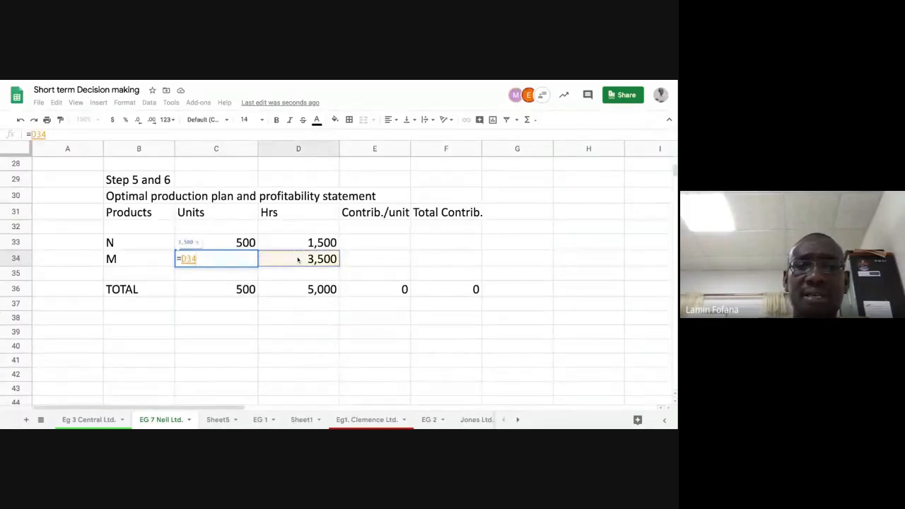
{"action": "type", "text": "/"}
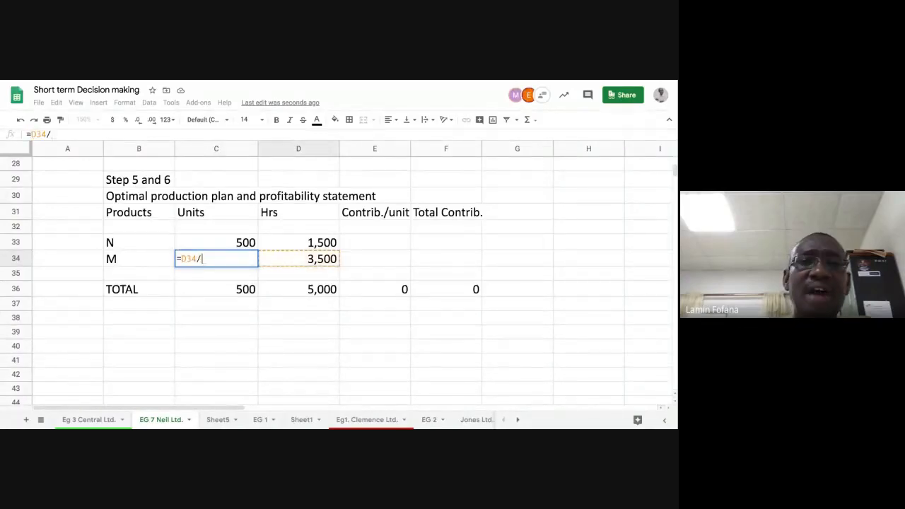
{"action": "scroll", "coordinate": [381, 245], "scroll_direction": "up", "scroll_amount": 5}
{"action": "scroll", "coordinate": [382, 245], "scroll_direction": "up", "scroll_amount": 4}
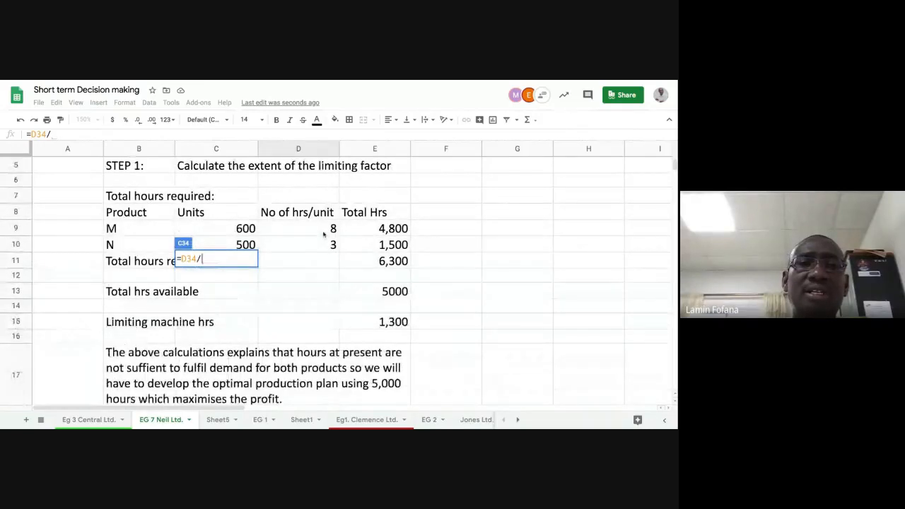
{"action": "left_click", "coordinate": [324, 231]}
{"action": "key", "text": "Return"}
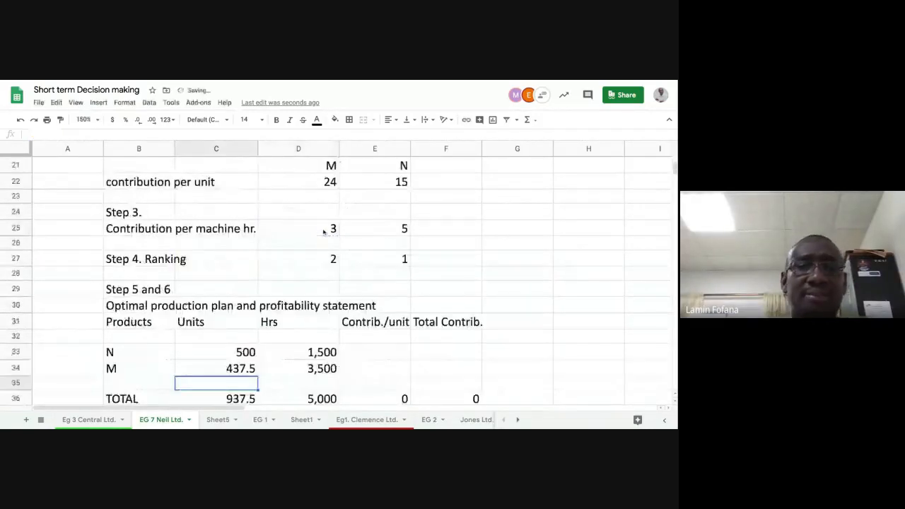
Review M's units formula and the hours column in the production plan
{"action": "scroll", "coordinate": [332, 255], "scroll_direction": "down", "scroll_amount": 2}
{"action": "scroll", "coordinate": [332, 255], "scroll_direction": "down", "scroll_amount": 1}
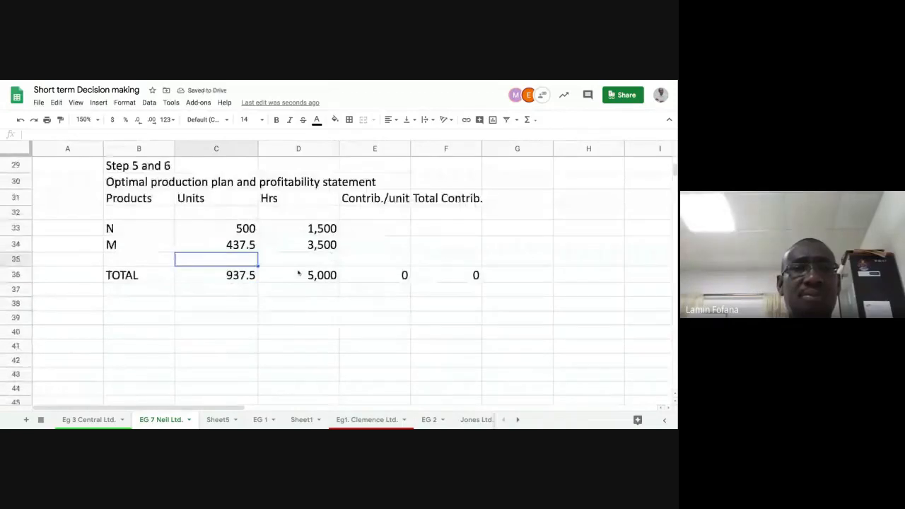
{"action": "key", "text": "Up"}
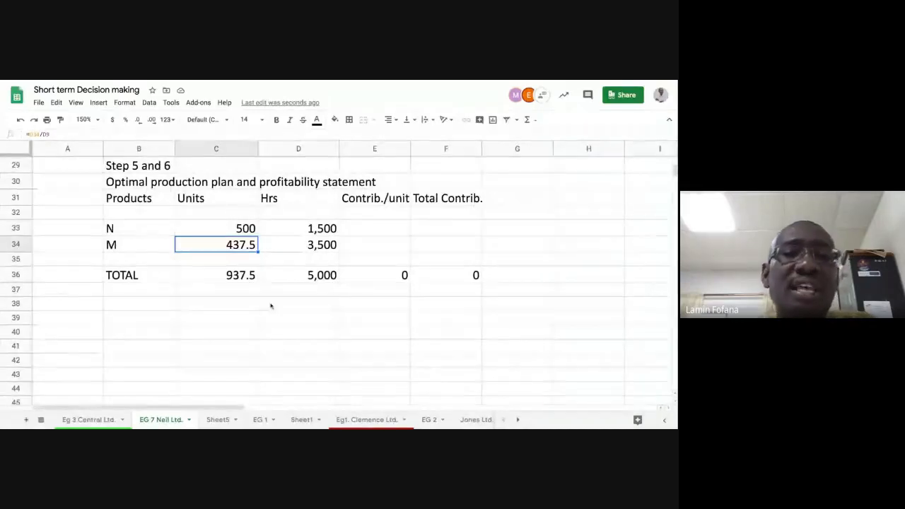
{"action": "left_click", "coordinate": [273, 248]}
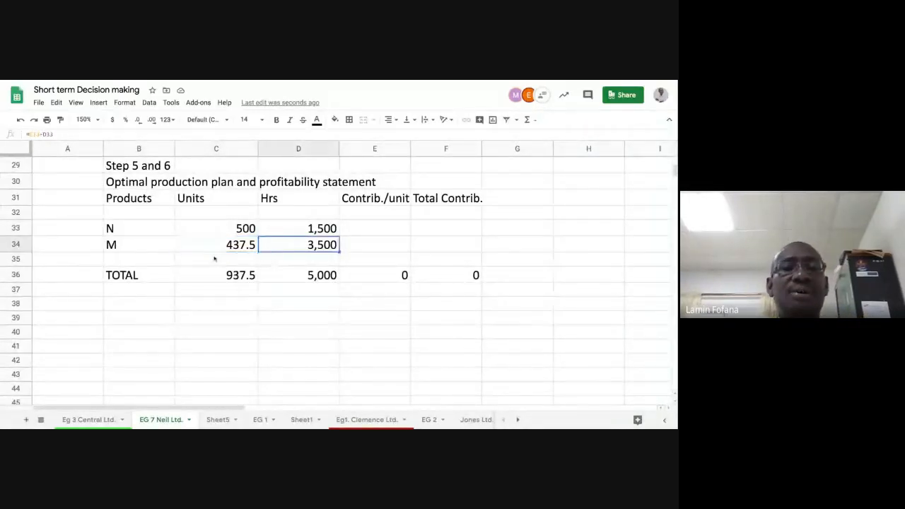
{"action": "left_click", "coordinate": [241, 246]}
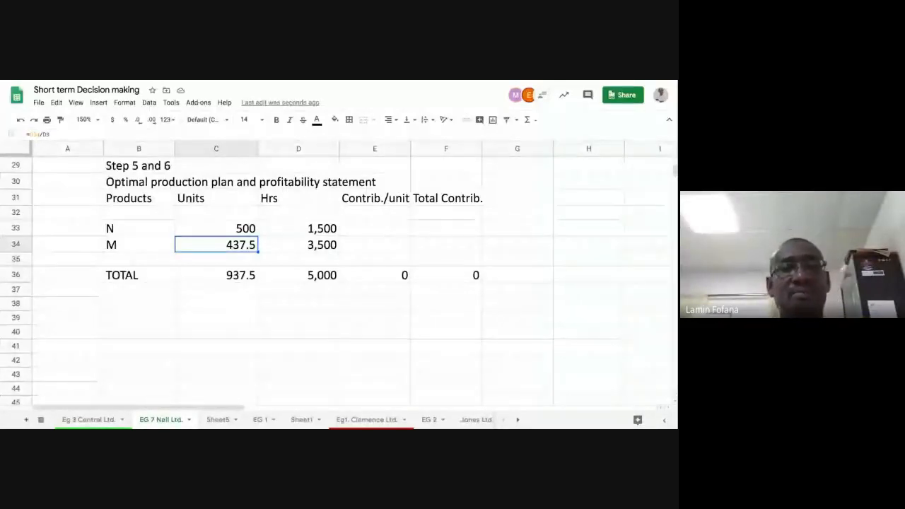
{"action": "scroll", "coordinate": [290, 313], "scroll_direction": "up", "scroll_amount": 1}
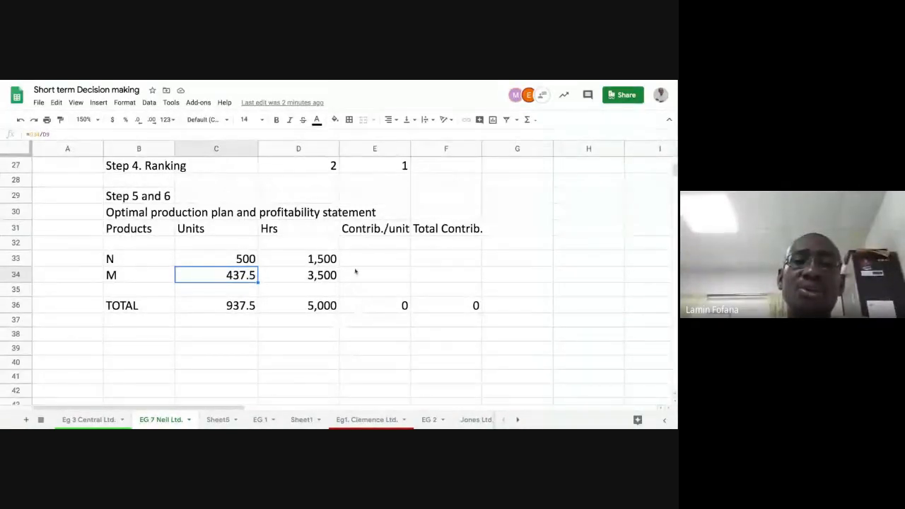
Set N's contribution per unit in the plan by referencing N's contribution per unit from Step 2
{"action": "left_click", "coordinate": [374, 259]}
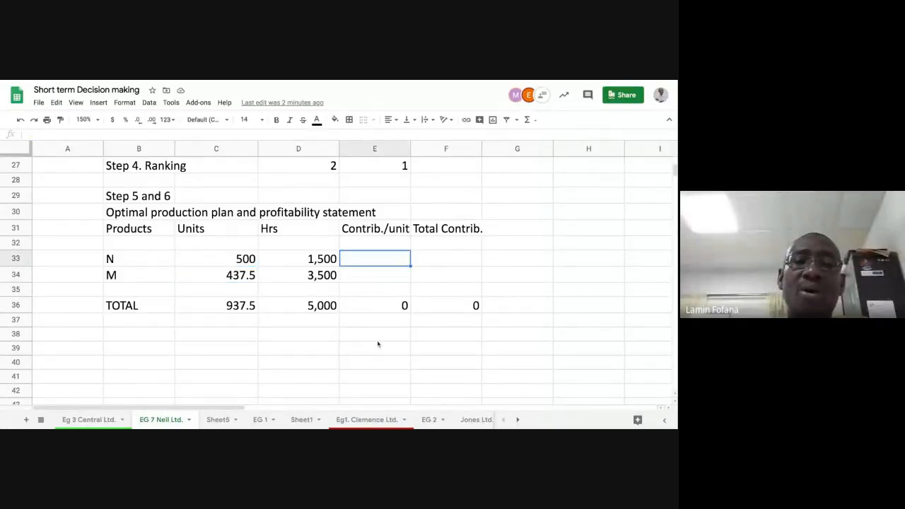
{"action": "type", "text": "="}
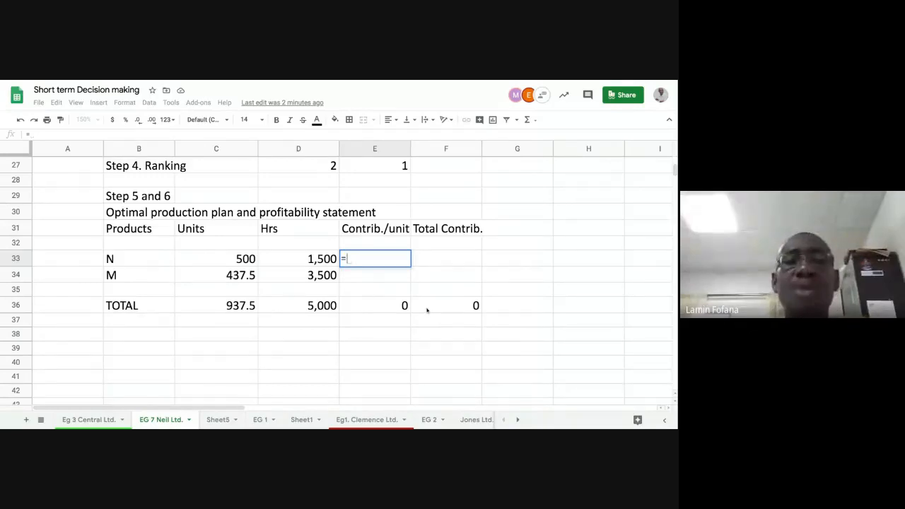
{"action": "scroll", "coordinate": [427, 310], "scroll_direction": "up", "scroll_amount": 3}
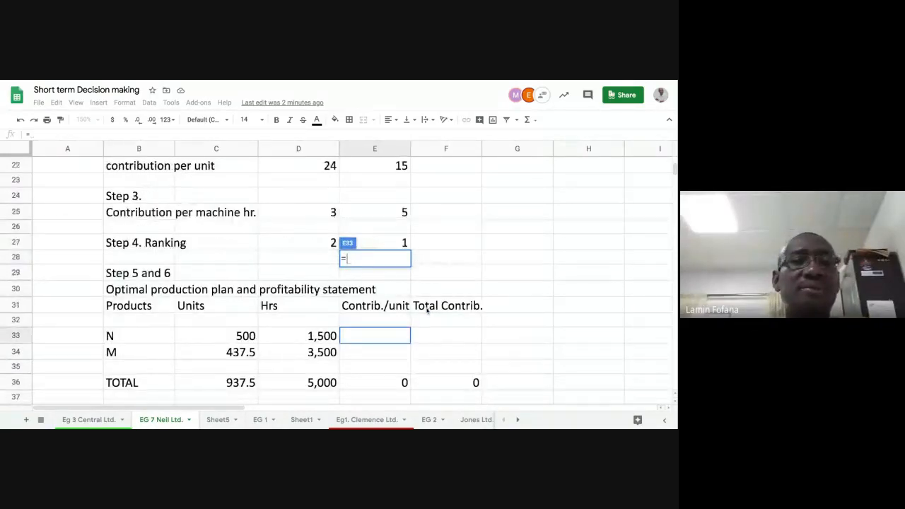
{"action": "scroll", "coordinate": [427, 310], "scroll_direction": "up", "scroll_amount": 1}
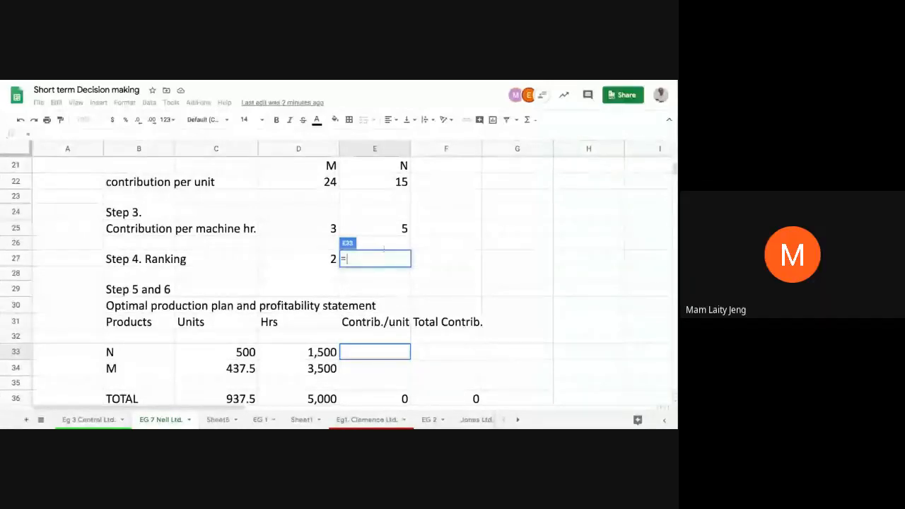
{"action": "left_click", "coordinate": [392, 184]}
{"action": "key", "text": "Return"}
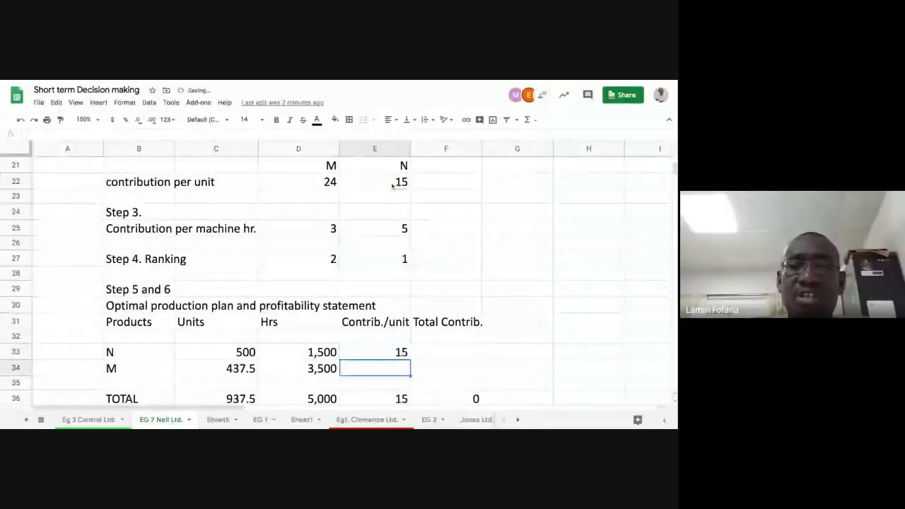
Set M's contribution per unit in the plan by referencing M's contribution per unit from Step 2
{"action": "scroll", "coordinate": [415, 236], "scroll_direction": "down", "scroll_amount": 2}
{"action": "type", "text": "="}
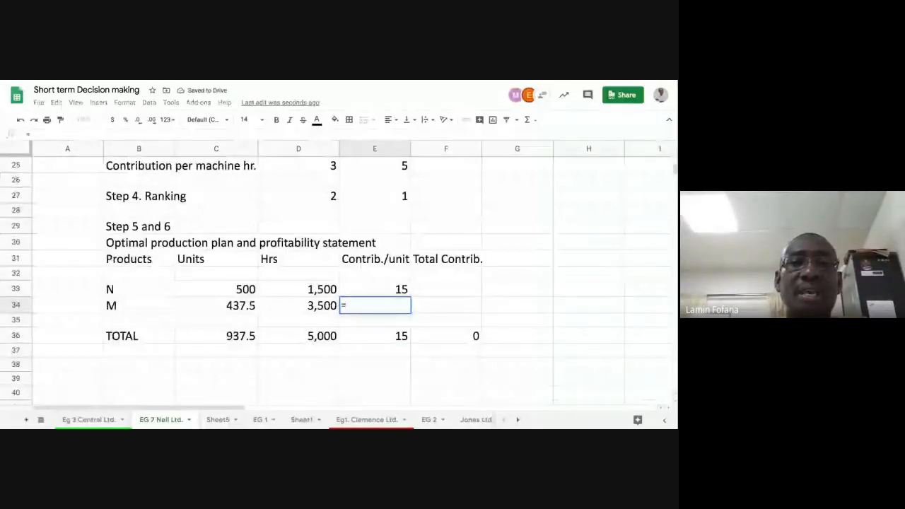
{"action": "scroll", "coordinate": [340, 283], "scroll_direction": "up", "scroll_amount": 5}
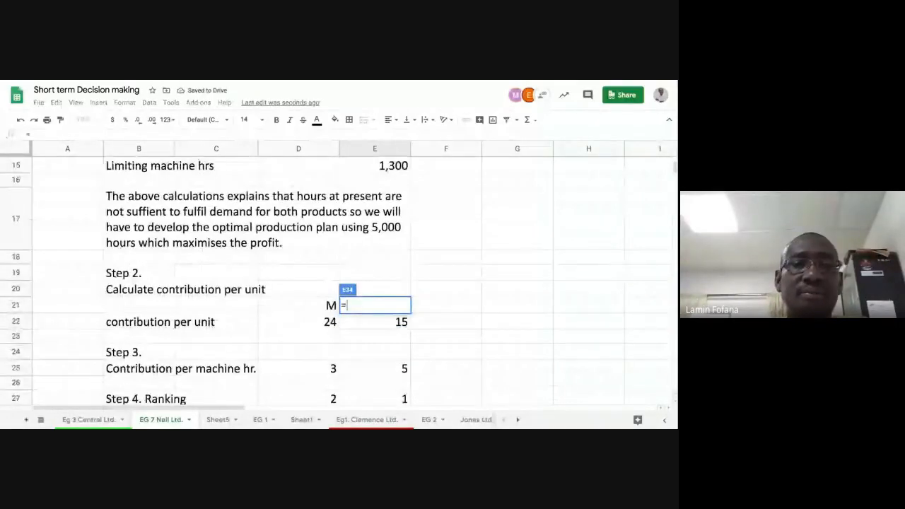
{"action": "scroll", "coordinate": [318, 283], "scroll_direction": "up", "scroll_amount": 1}
{"action": "left_click", "coordinate": [317, 357]}
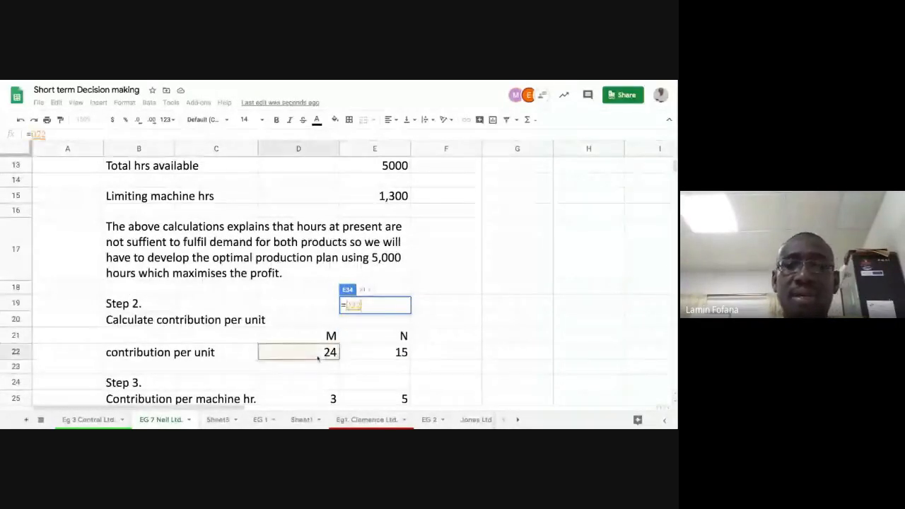
{"action": "key", "text": "Return"}
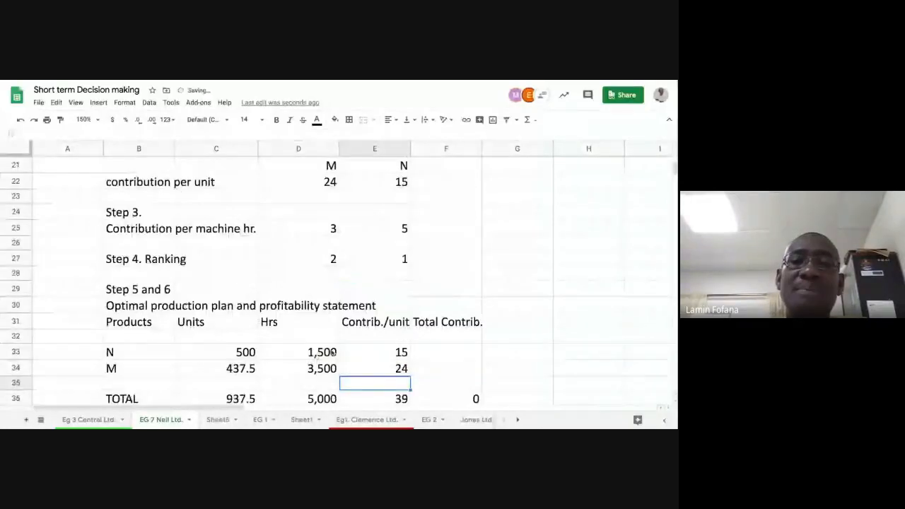
Review the Contrib./unit formulas for N and M against the Step 2 and Step 3 figures
{"action": "scroll", "coordinate": [338, 361], "scroll_direction": "down", "scroll_amount": 2}
{"action": "scroll", "coordinate": [337, 350], "scroll_direction": "up", "scroll_amount": 1}
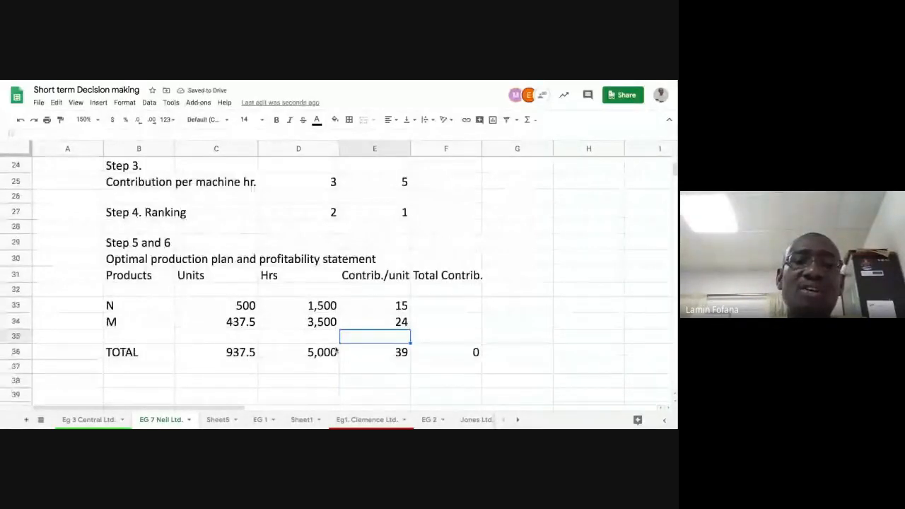
{"action": "scroll", "coordinate": [337, 352], "scroll_direction": "up", "scroll_amount": 3}
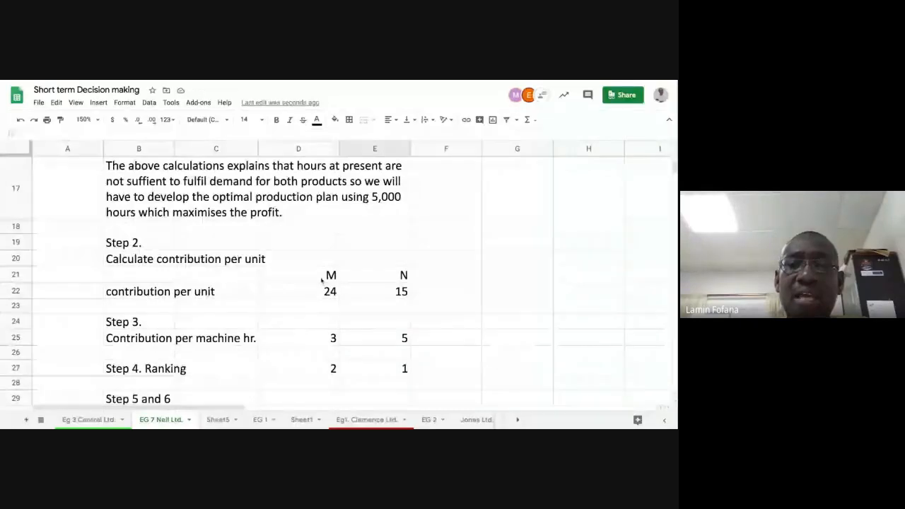
{"action": "scroll", "coordinate": [339, 292], "scroll_direction": "down", "scroll_amount": 5}
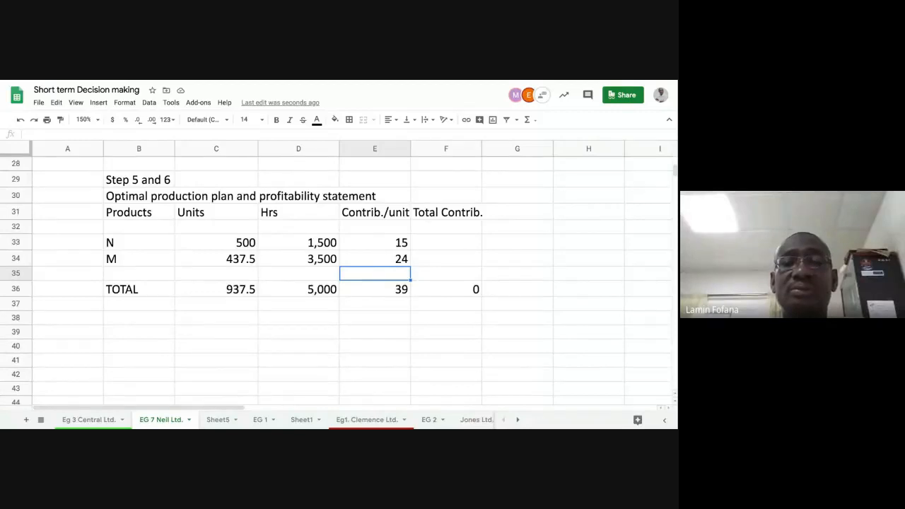
{"action": "left_click", "coordinate": [382, 244]}
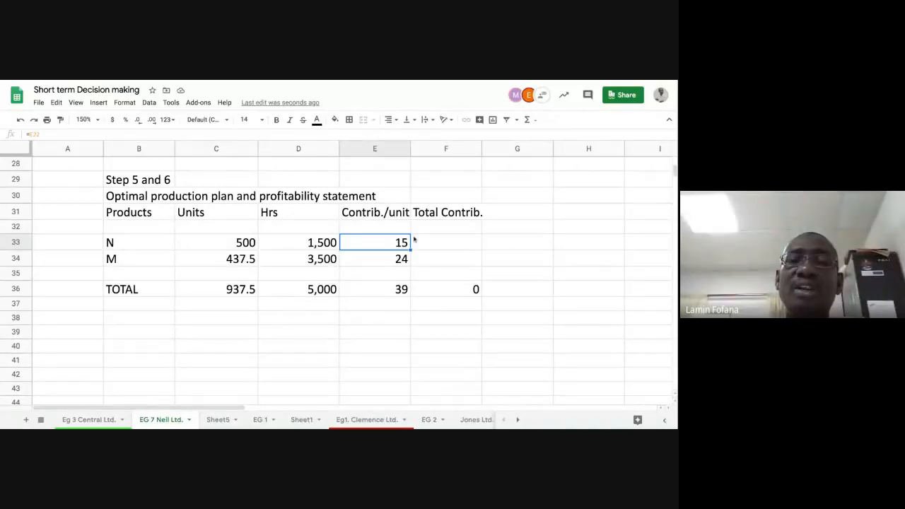
{"action": "scroll", "coordinate": [375, 284], "scroll_direction": "up", "scroll_amount": 2}
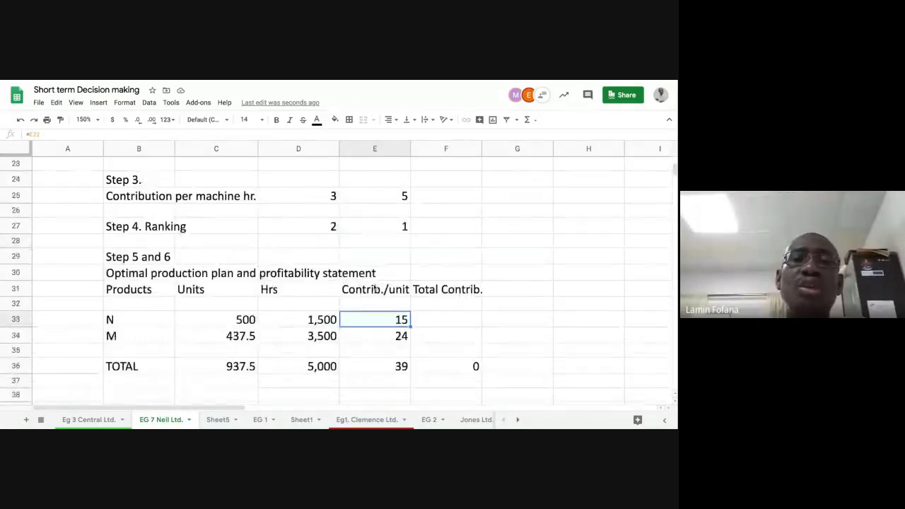
{"action": "scroll", "coordinate": [315, 213], "scroll_direction": "up", "scroll_amount": 1}
{"action": "left_click", "coordinate": [328, 213]}
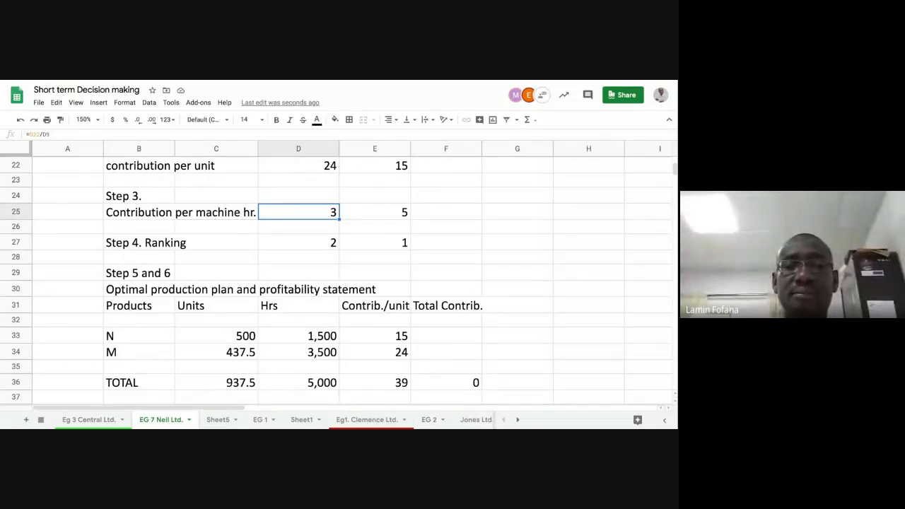
{"action": "scroll", "coordinate": [339, 283], "scroll_direction": "down", "scroll_amount": 2}
{"action": "left_click", "coordinate": [379, 261]}
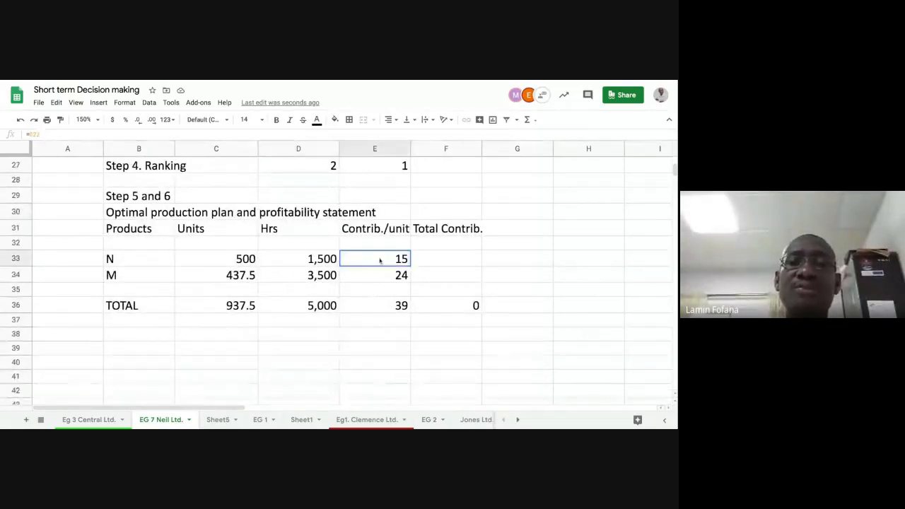
{"action": "left_click", "coordinate": [385, 276]}
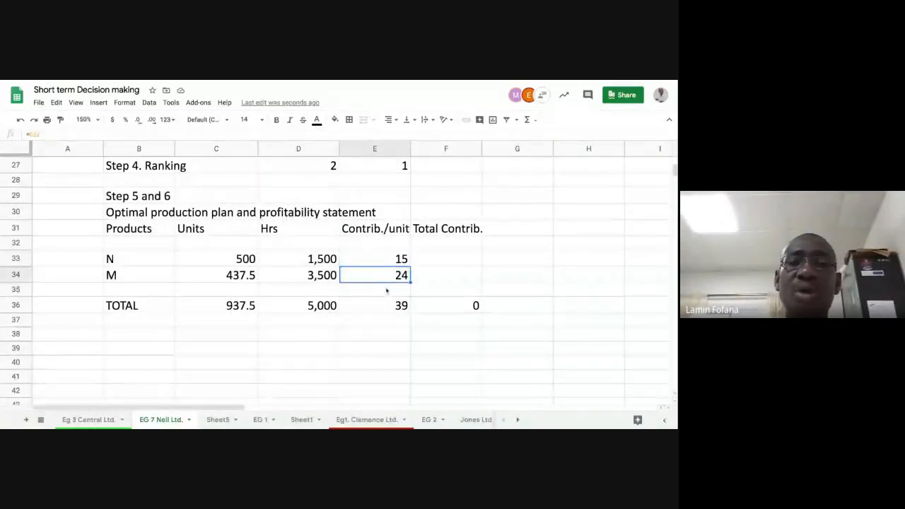
Calculate N's total contribution as units times contribution per unit, then fill the formula down to M
{"action": "left_click", "coordinate": [438, 259]}
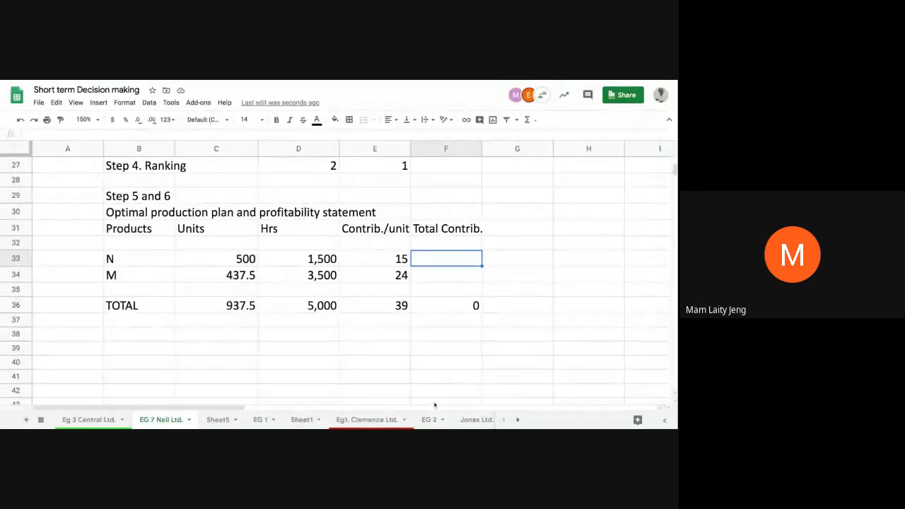
{"action": "type", "text": "="}
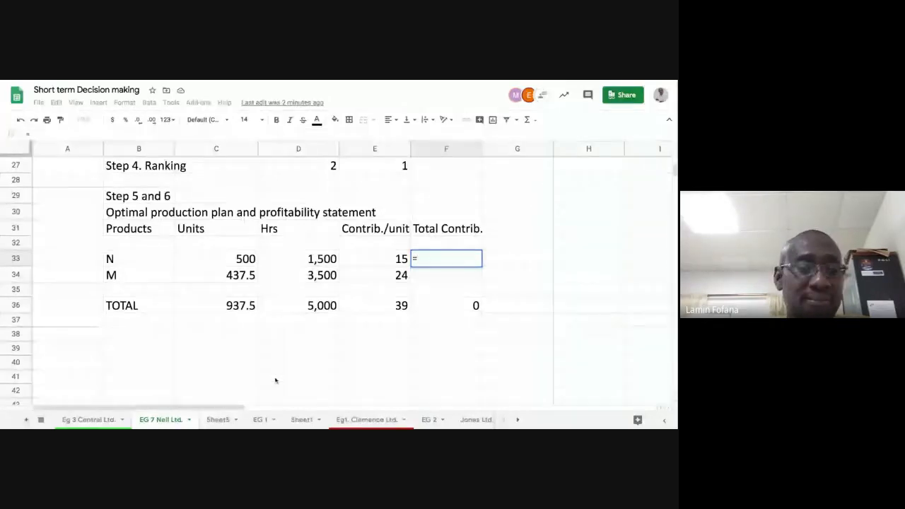
{"action": "left_click", "coordinate": [226, 260]}
{"action": "type", "text": "*"}
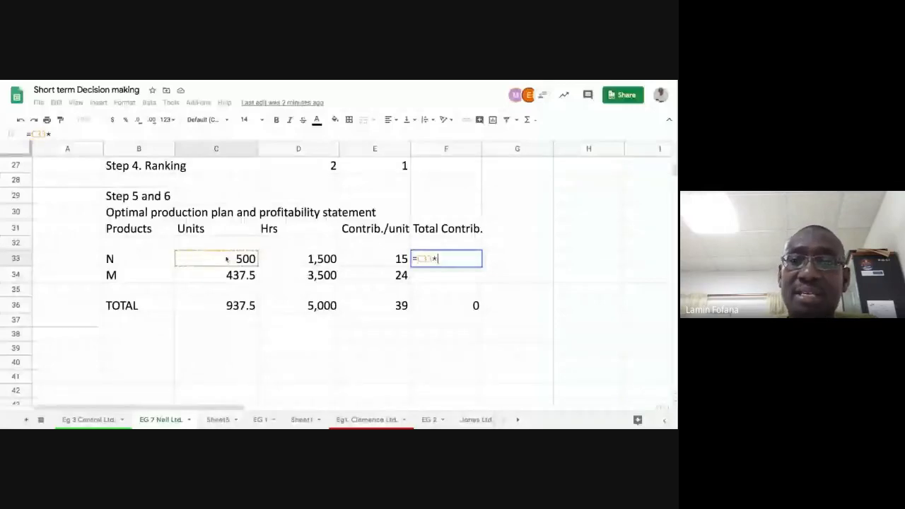
{"action": "left_click", "coordinate": [364, 261]}
{"action": "key", "text": "Return"}
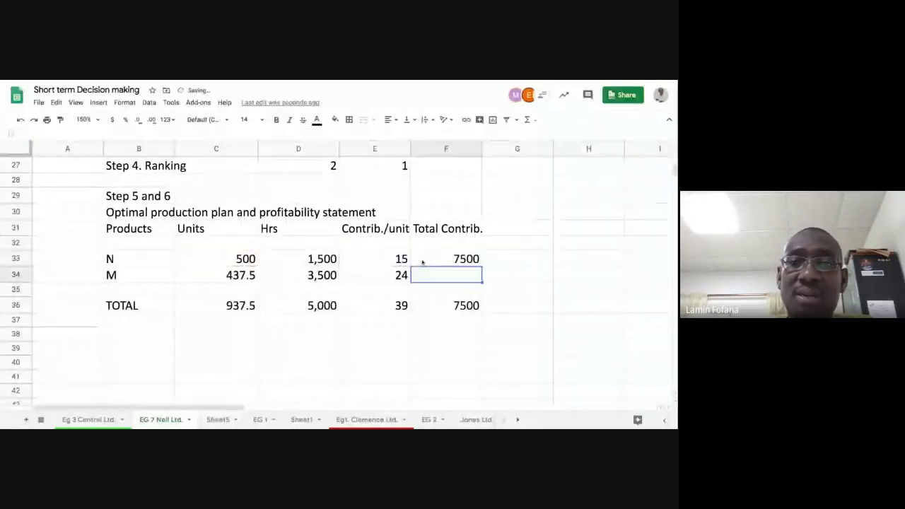
{"action": "left_click", "coordinate": [467, 259]}
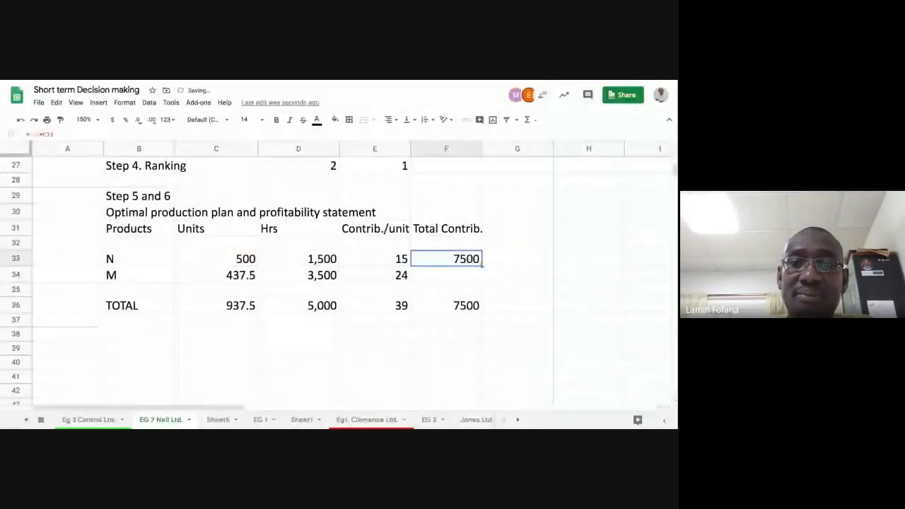
{"action": "left_click_drag", "start_coordinate": [482, 266], "coordinate": [486, 280]}
{"action": "left_click", "coordinate": [508, 281]}
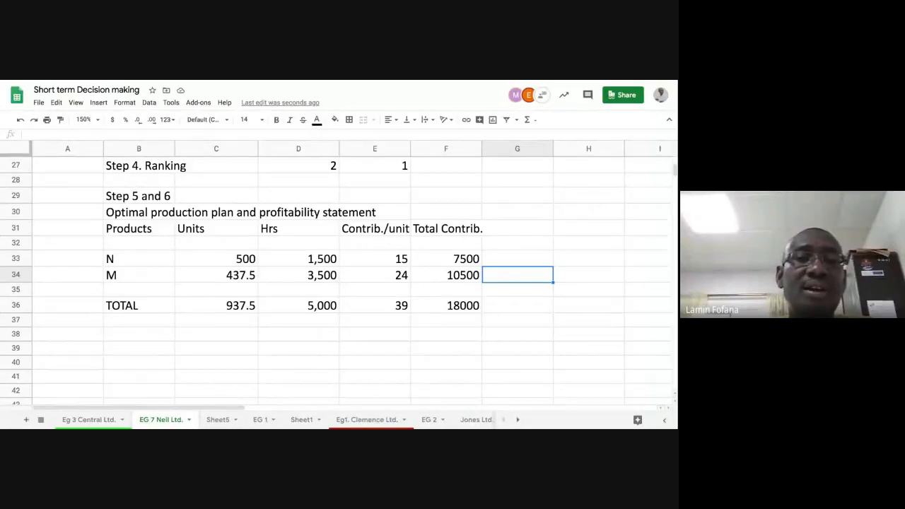
Set M's units in the production plan to 437
{"action": "left_click", "coordinate": [233, 276]}
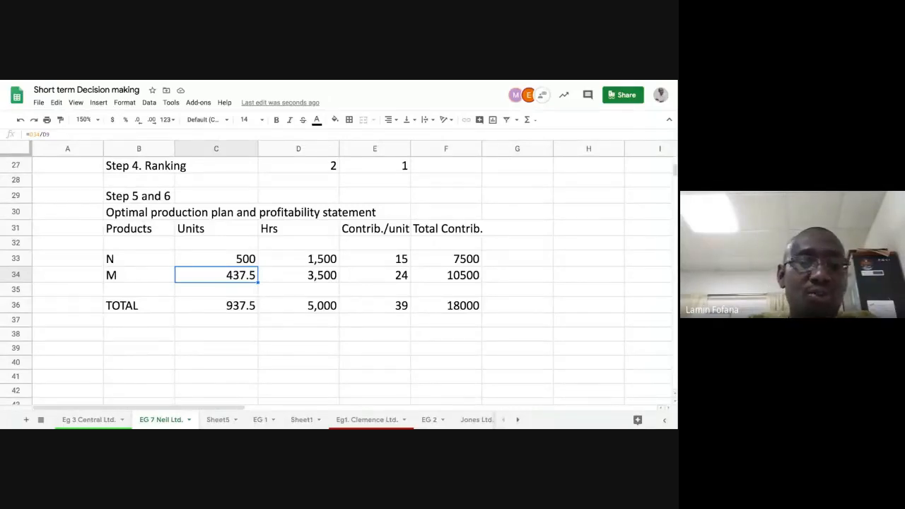
{"action": "type", "text": "437"}
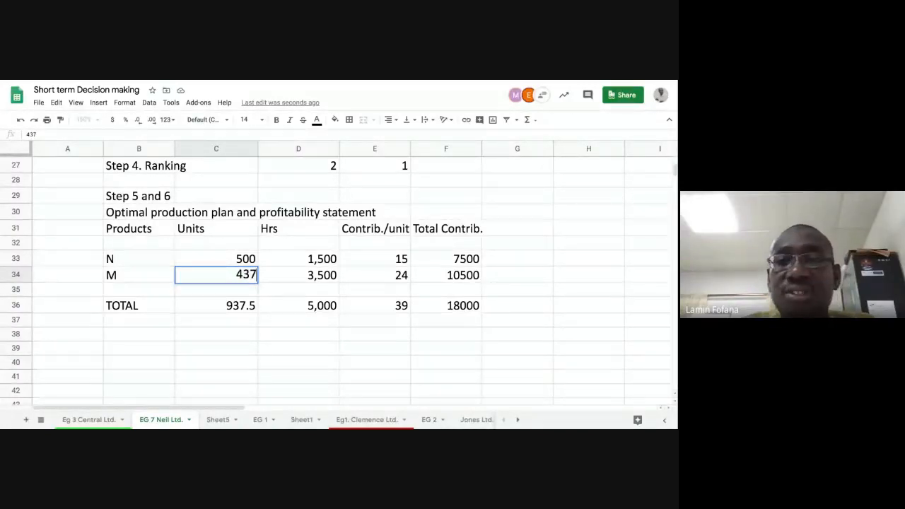
{"action": "key", "text": "Return"}
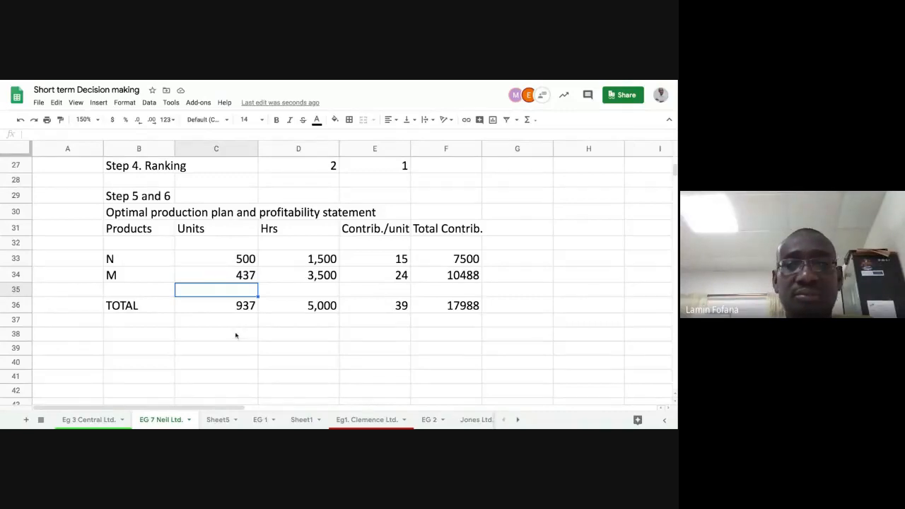
Format the Total Contrib. column as Financial numbers with no decimal places
{"action": "left_click", "coordinate": [440, 305]}
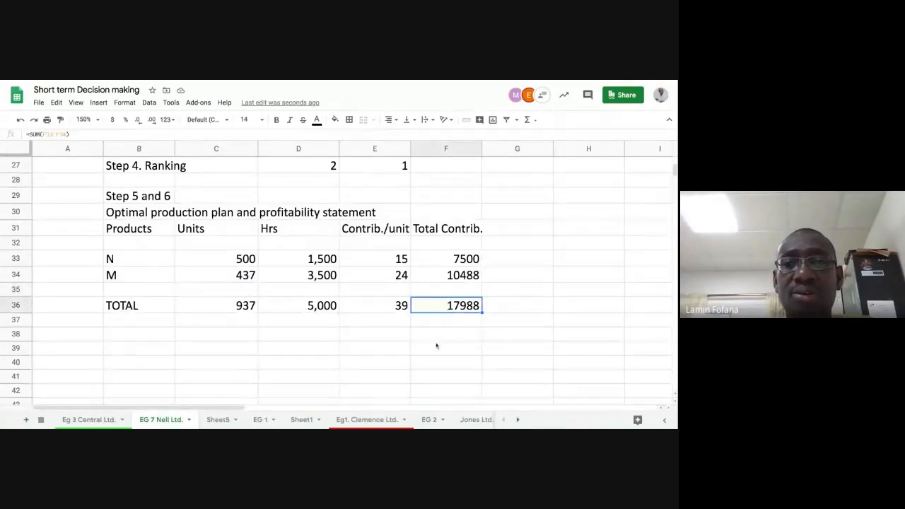
{"action": "left_click", "coordinate": [458, 149]}
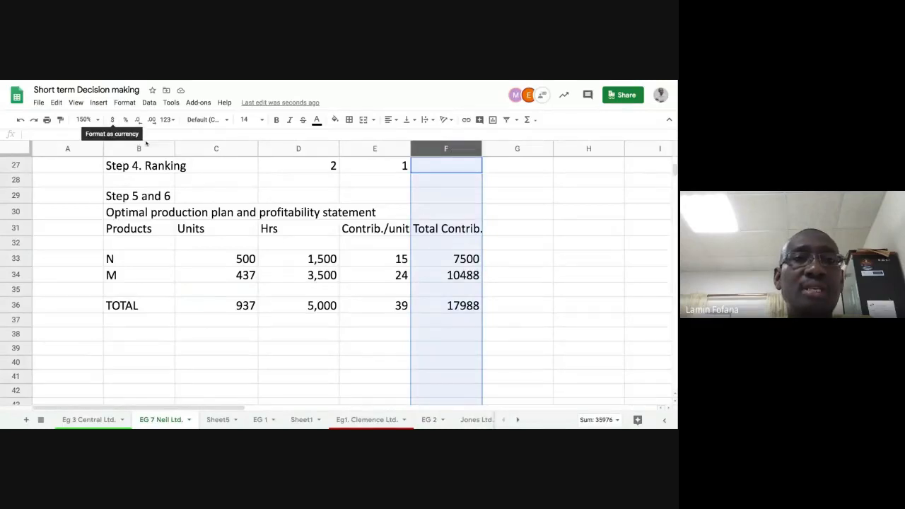
{"action": "left_click", "coordinate": [125, 102]}
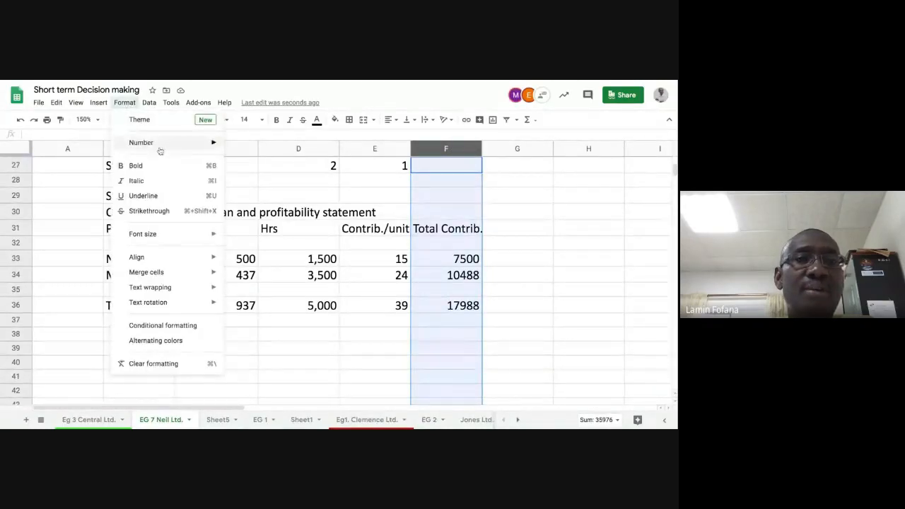
{"action": "mouse_move", "coordinate": [163, 145]}
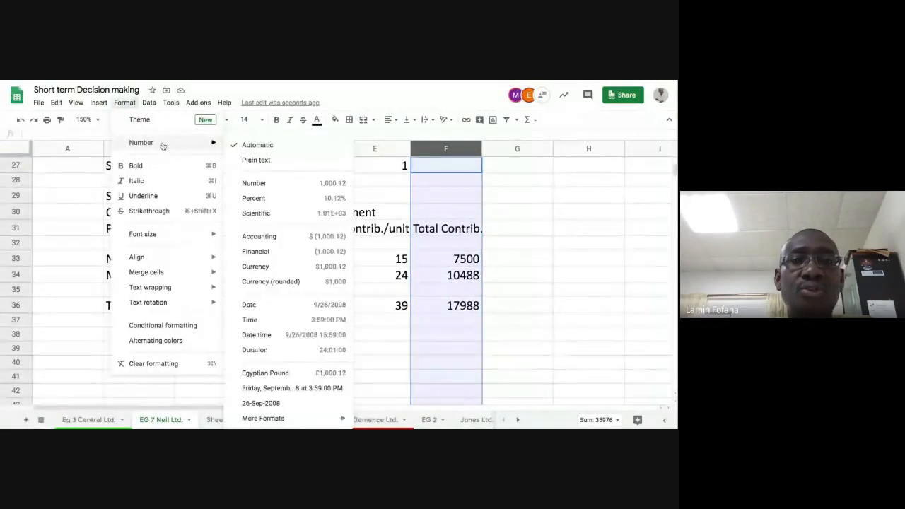
{"action": "left_click", "coordinate": [256, 252]}
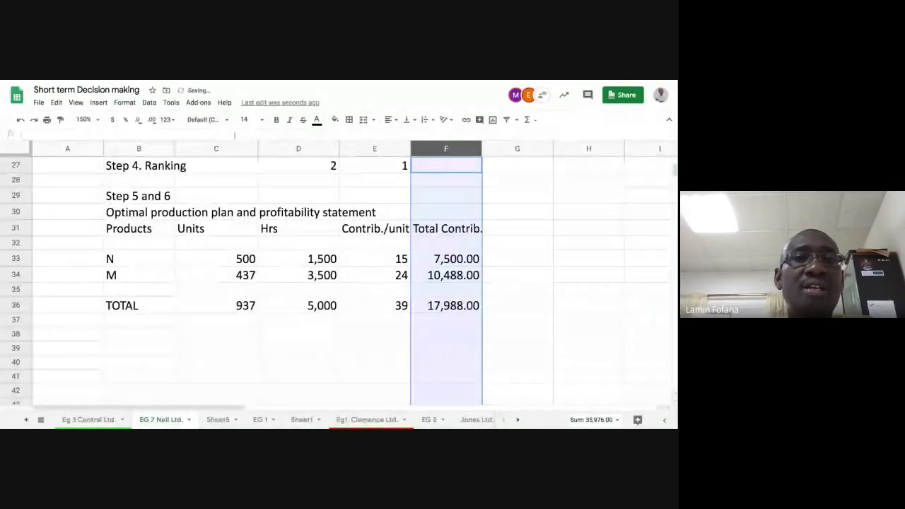
{"action": "left_click", "coordinate": [139, 121]}
{"action": "left_click", "coordinate": [139, 120]}
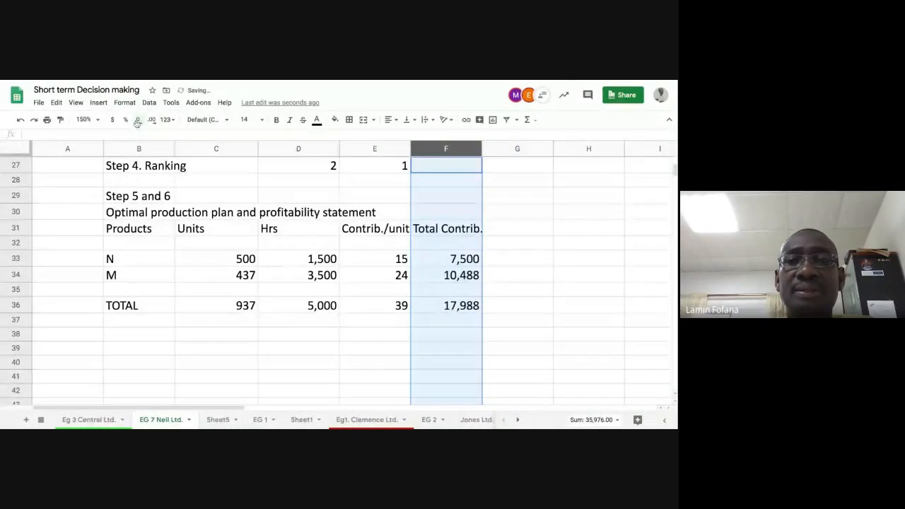
Add a "Fixed cost" label in the row below TOTAL
{"action": "left_click", "coordinate": [421, 306]}
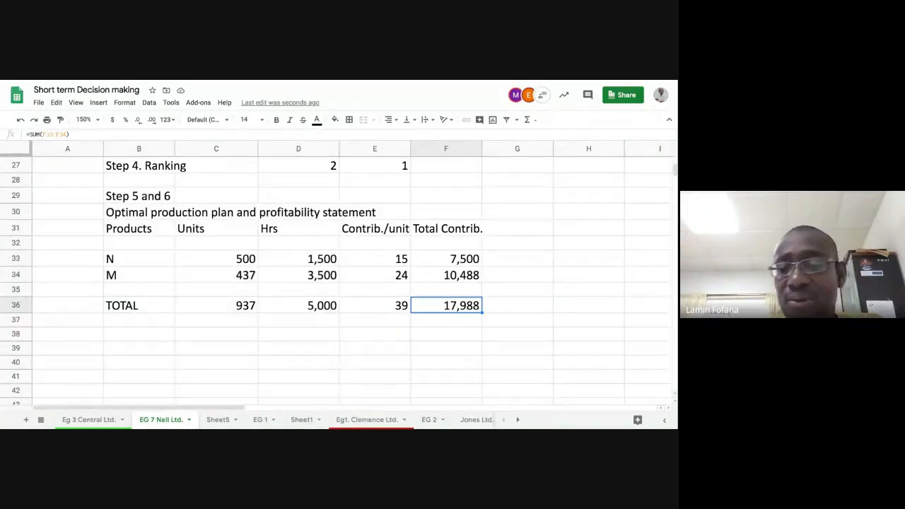
{"action": "key", "text": "Down"}
{"action": "key", "text": "Left"}
{"action": "key", "text": "Left"}
{"action": "key", "text": "Left"}
{"action": "key", "text": "Left"}
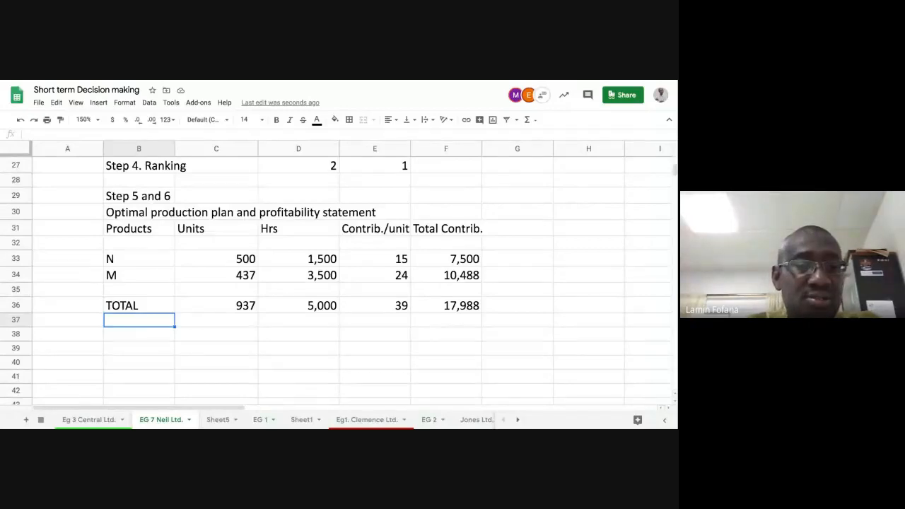
{"action": "type", "text": "Fixed"}
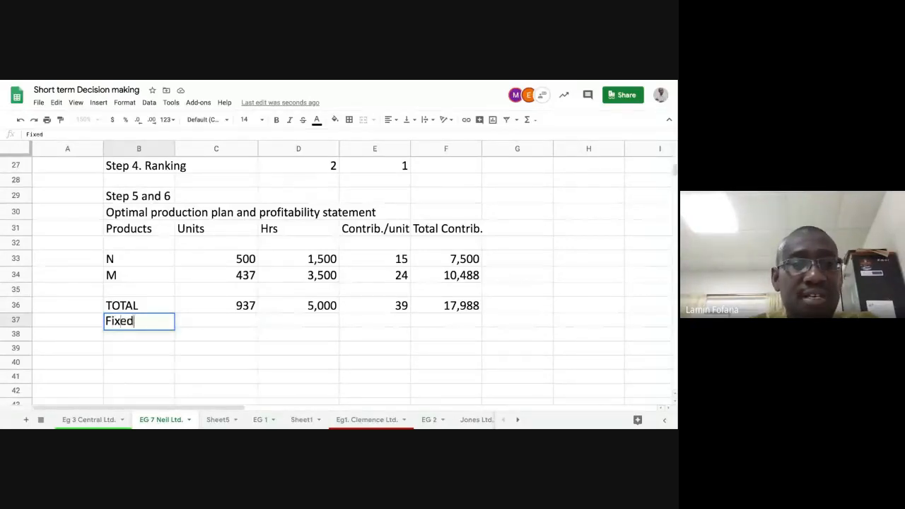
{"action": "type", "text": " cost"}
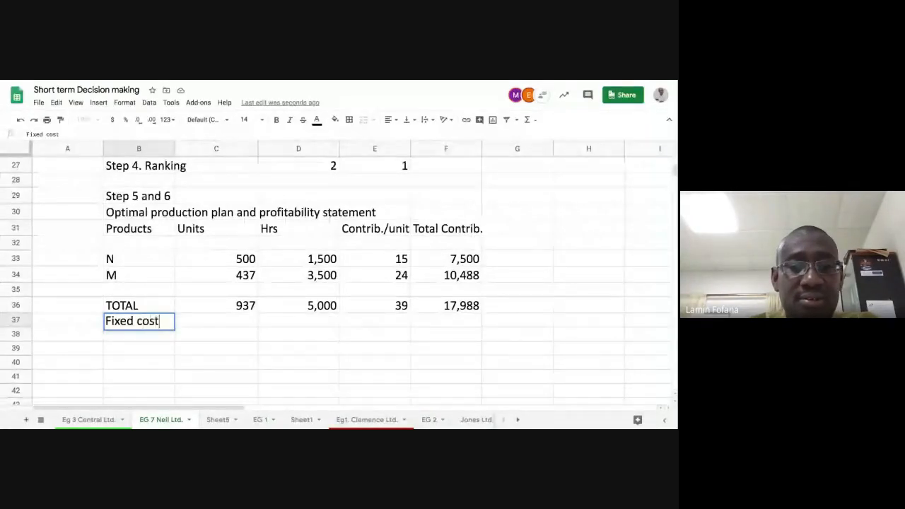
{"action": "key", "text": "Tab"}
{"action": "key", "text": "Tab"}
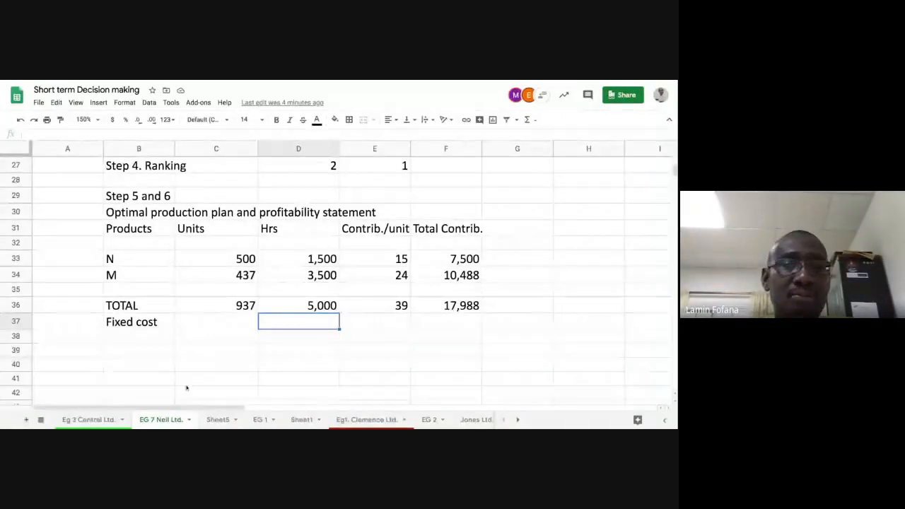
Enter the fixed cost in the Total Contrib. column as =(10*600)+(8*500)
{"action": "left_click", "coordinate": [217, 321]}
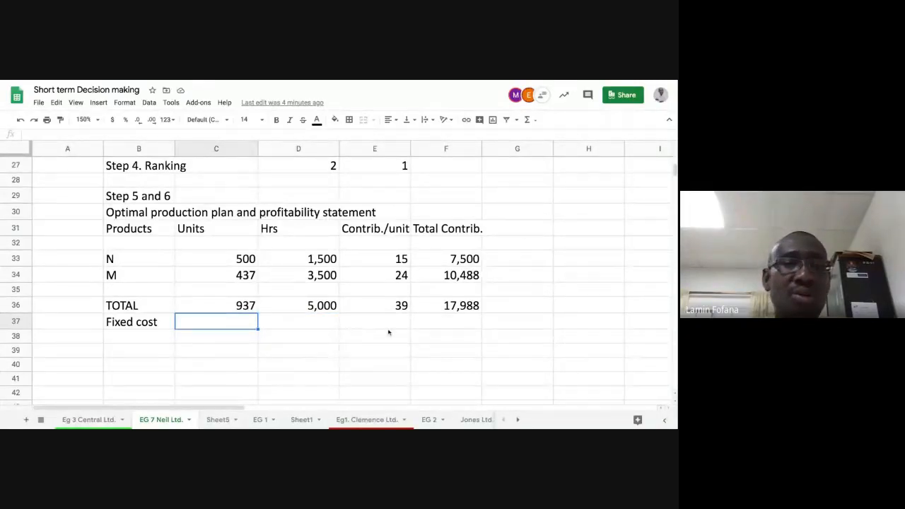
{"action": "left_click", "coordinate": [441, 324]}
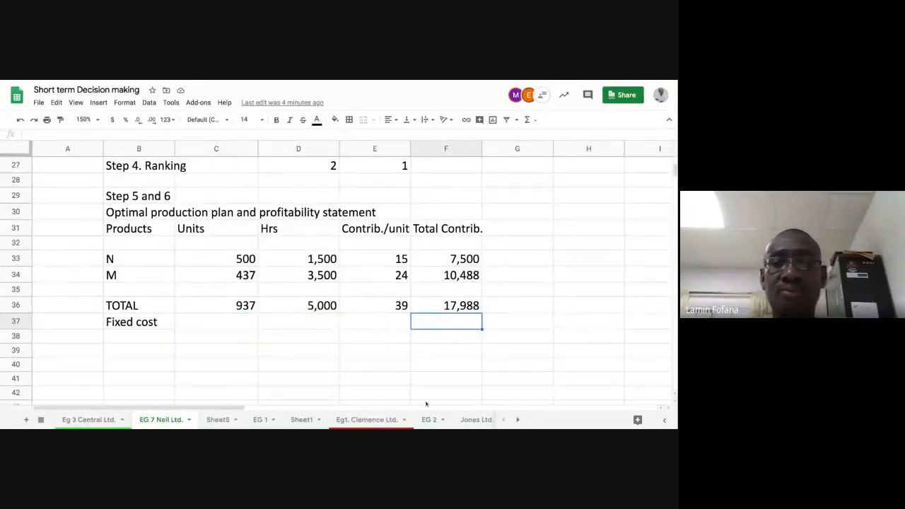
{"action": "type", "text": "="}
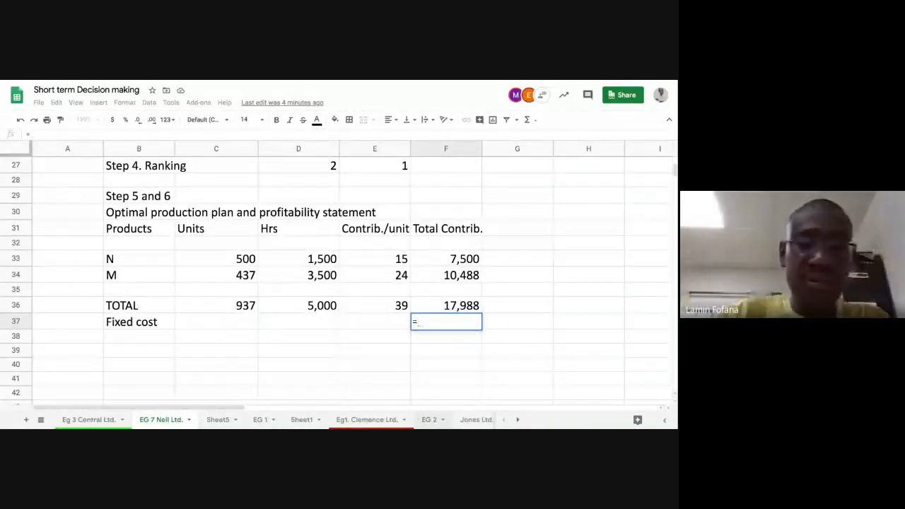
{"action": "type", "text": "("}
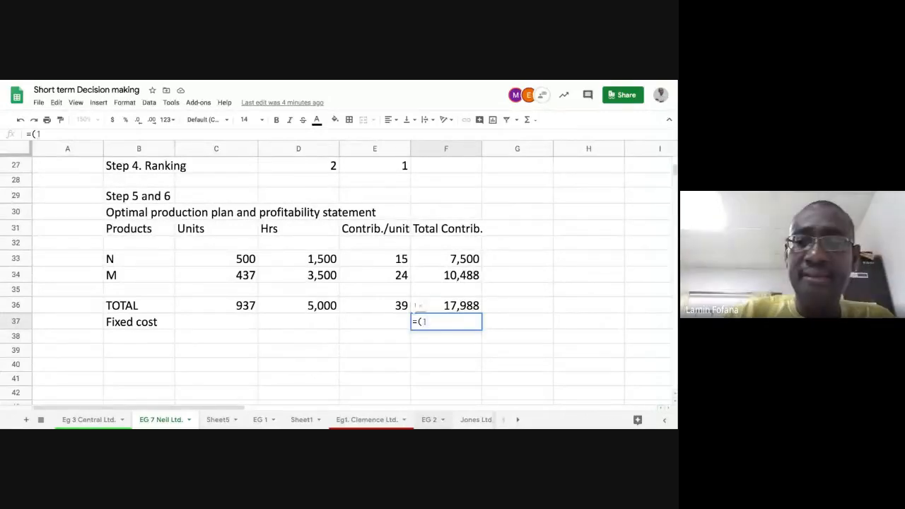
{"action": "type", "text": "10"}
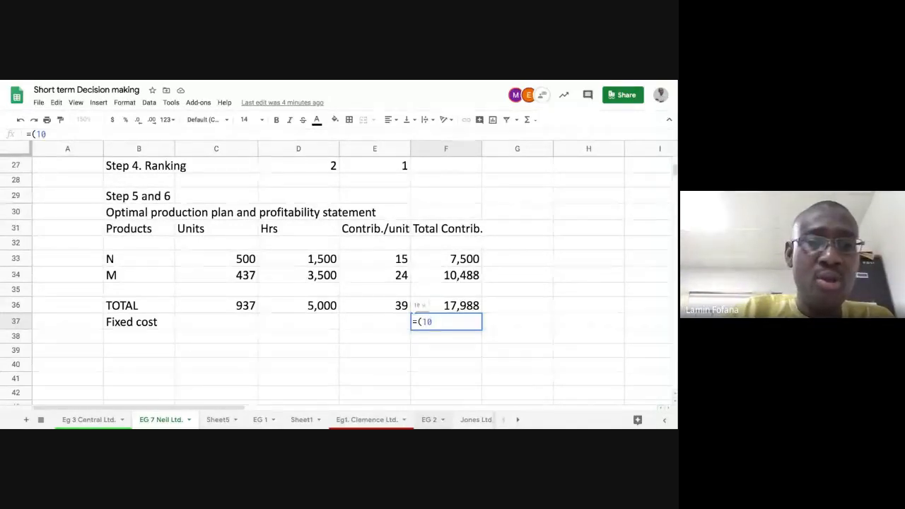
{"action": "type", "text": "*"}
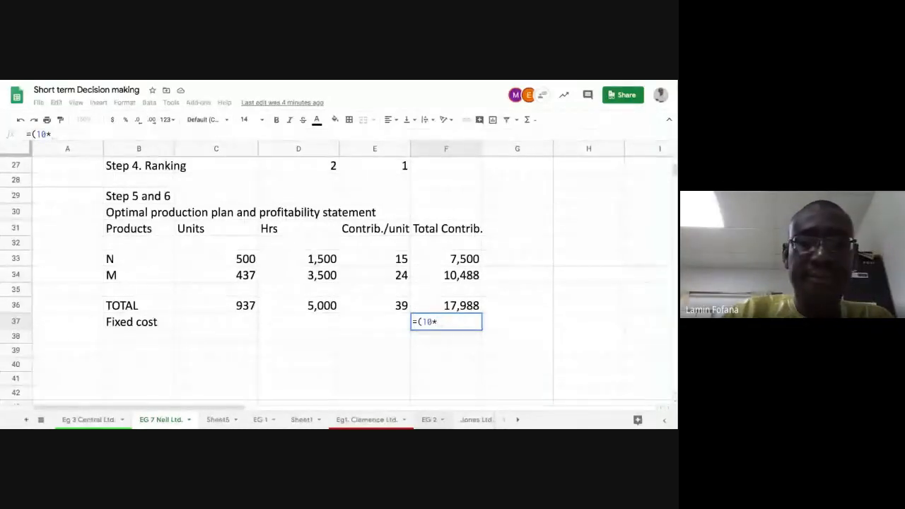
{"action": "type", "text": "600"}
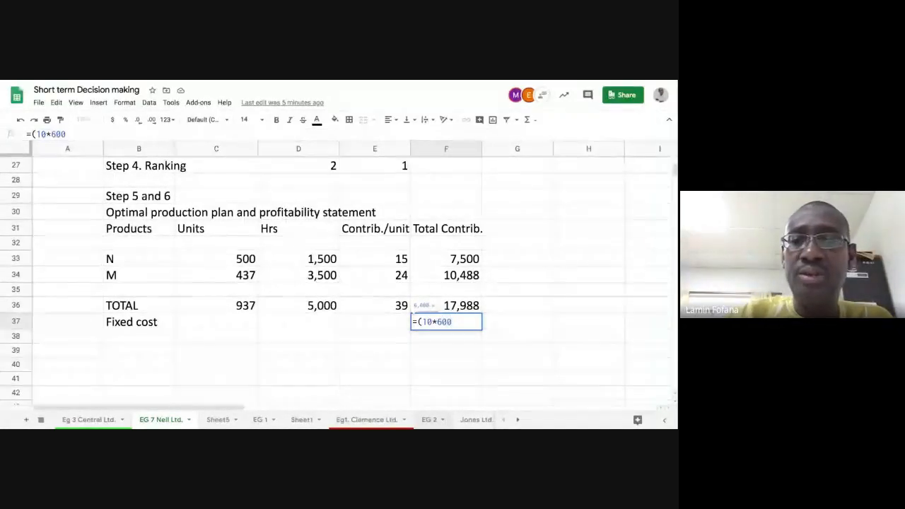
{"action": "type", "text": ")+"}
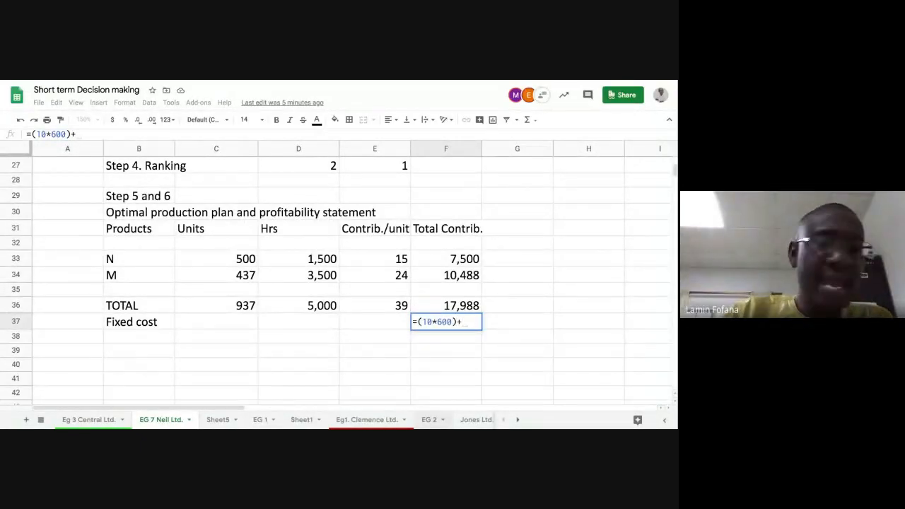
{"action": "type", "text": "8"}
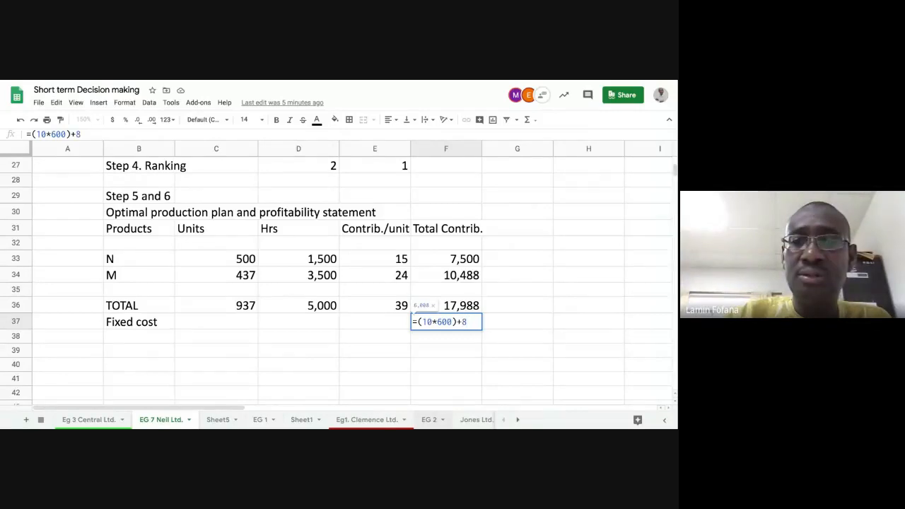
{"action": "key", "text": "BackSpace"}
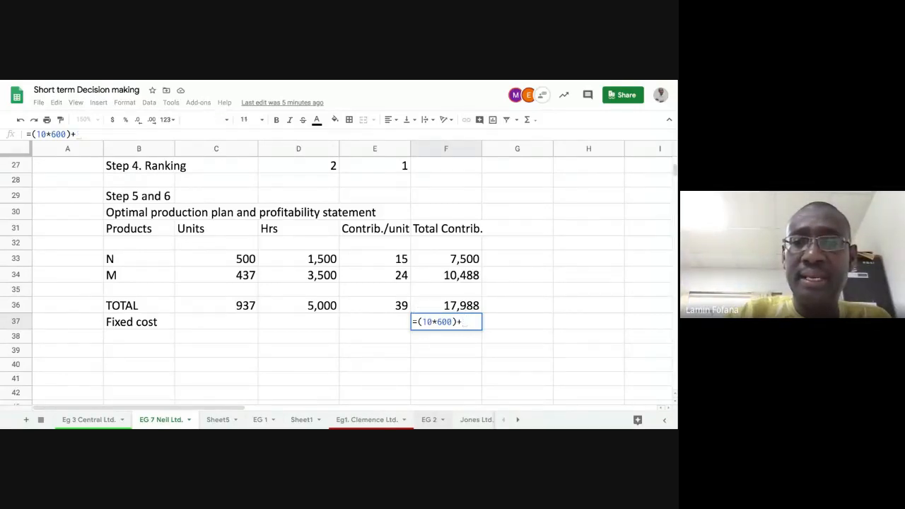
{"action": "type", "text": "(8*"}
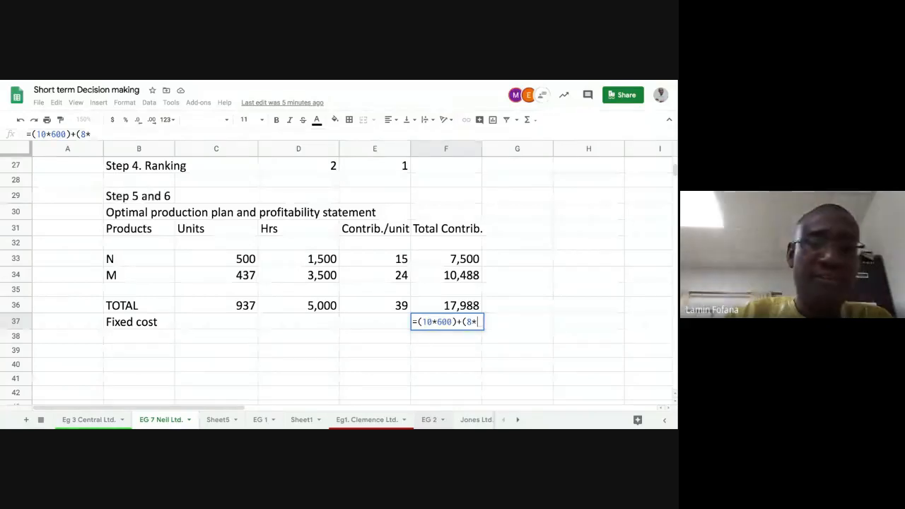
{"action": "type", "text": "500)"}
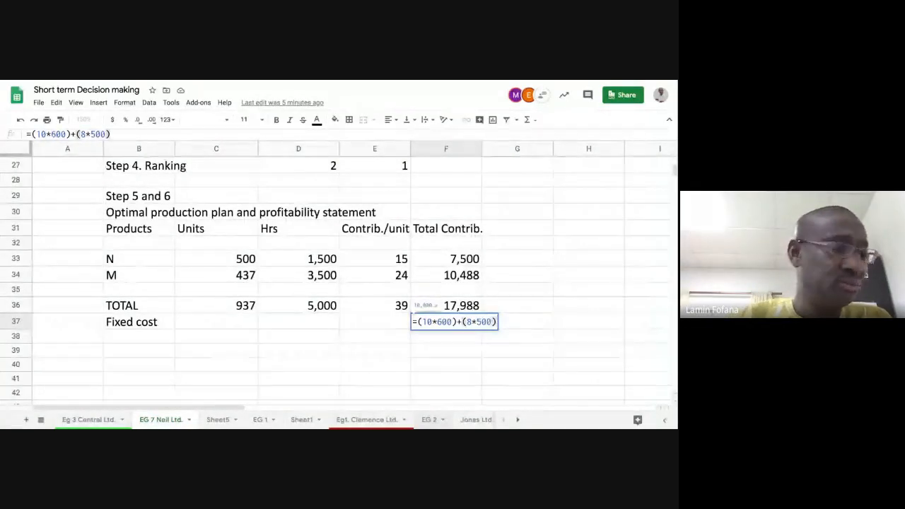
{"action": "key", "text": "Return"}
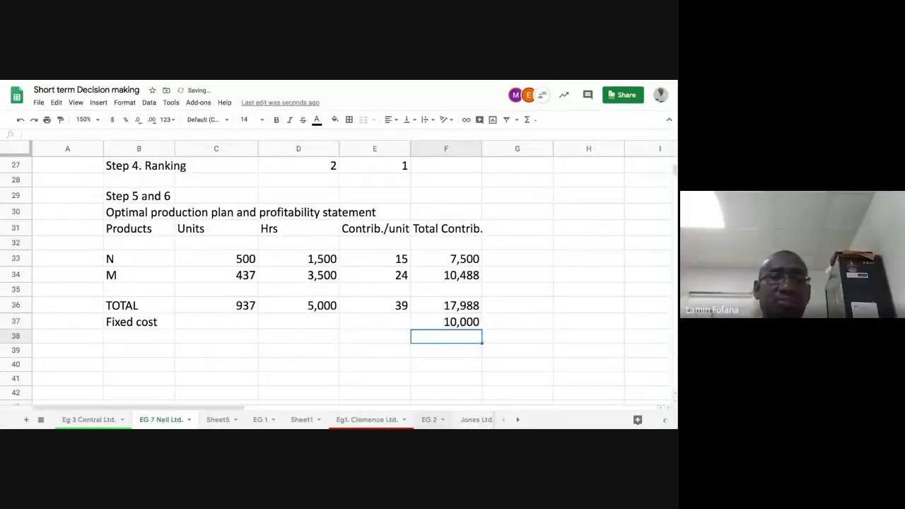
Add a "Total profit" label two rows below Fixed cost
{"action": "left_click", "coordinate": [446, 322]}
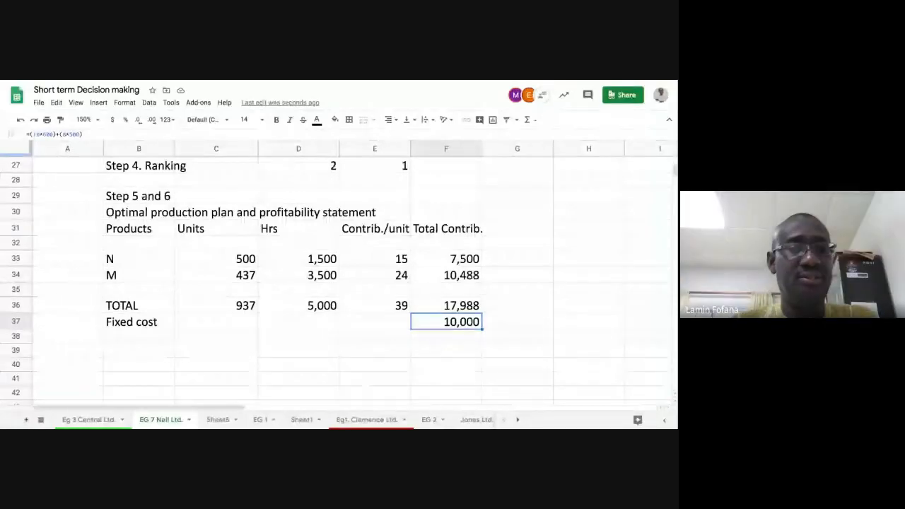
{"action": "left_click", "coordinate": [147, 352]}
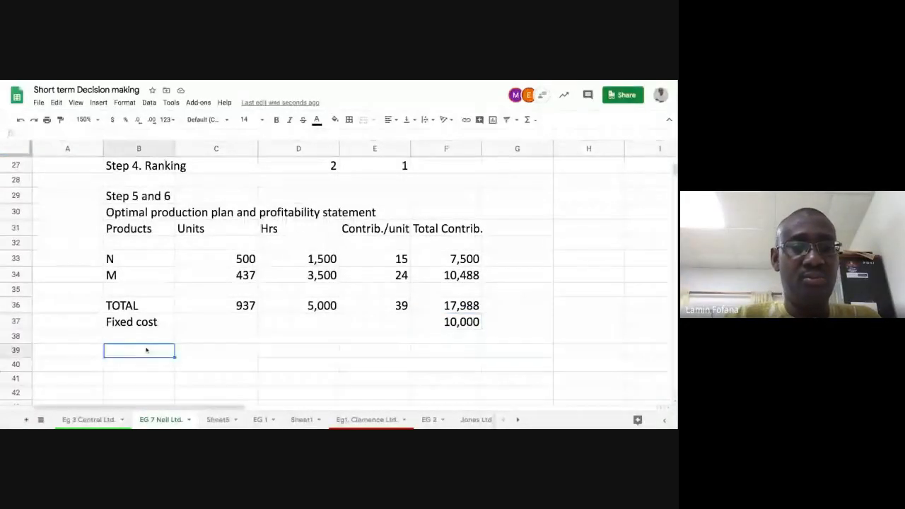
{"action": "type", "text": "Total pro"}
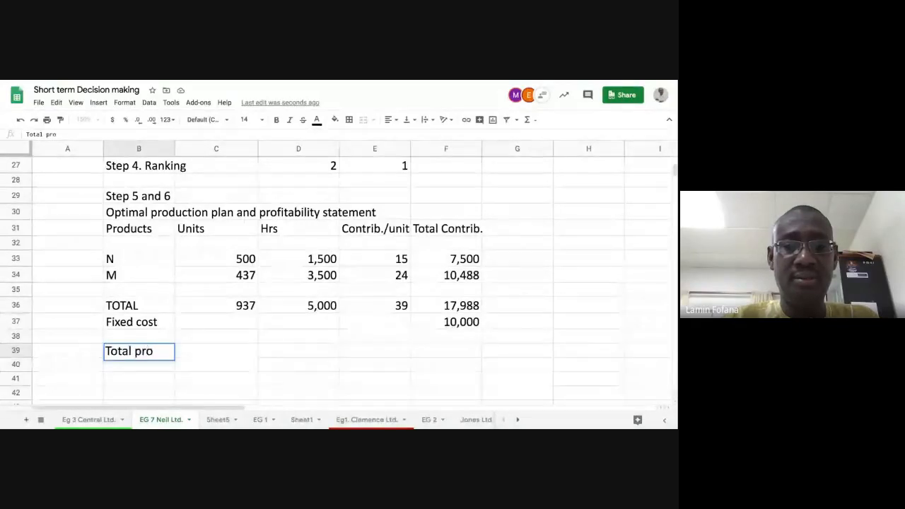
{"action": "type", "text": "fit"}
{"action": "key", "text": "Right"}
{"action": "key", "text": "Right"}
{"action": "key", "text": "Right"}
{"action": "key", "text": "Right"}
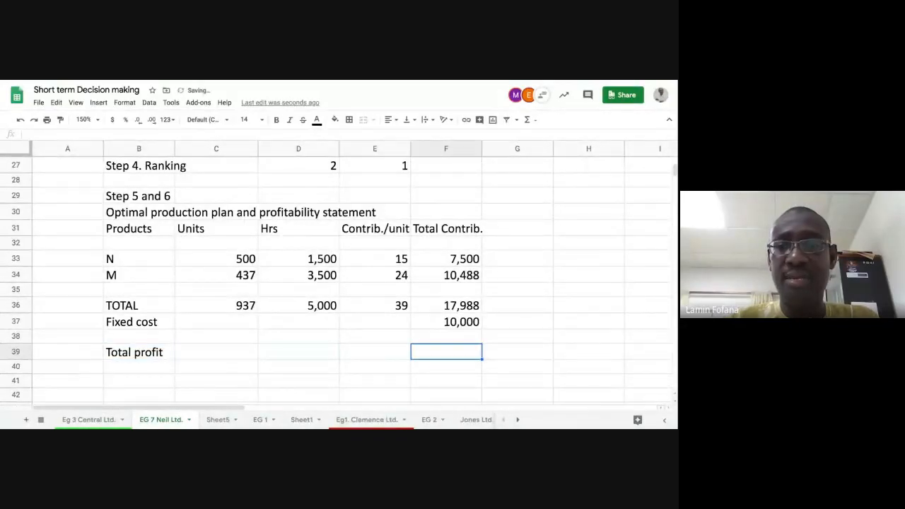
Calculate total profit as total contribution minus fixed cost
{"action": "type", "text": "="}
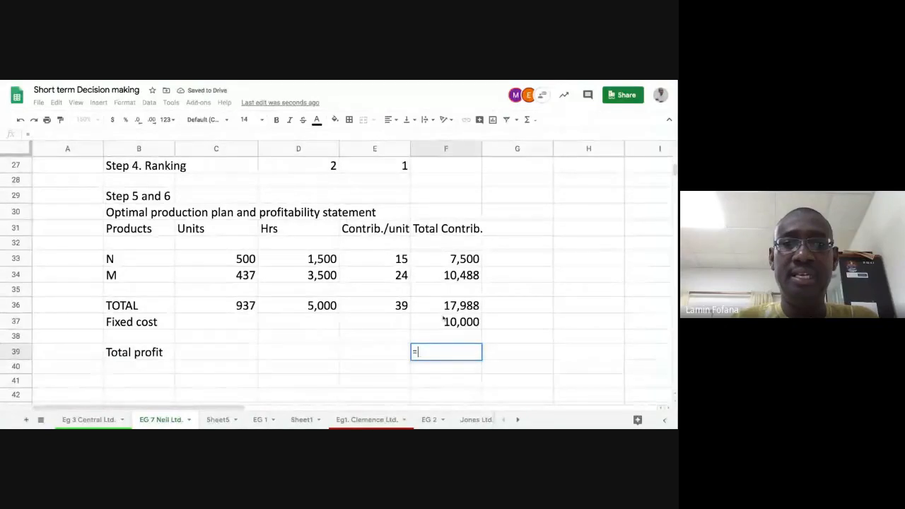
{"action": "left_click", "coordinate": [446, 306]}
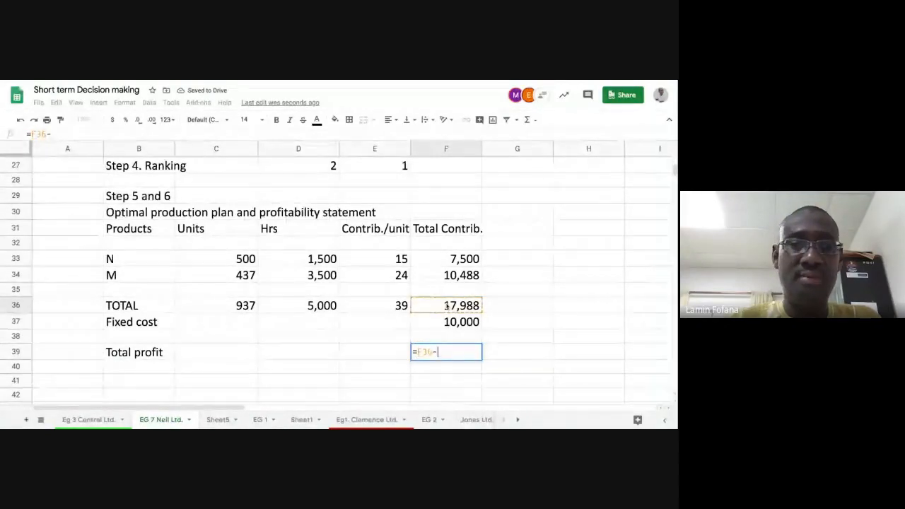
{"action": "type", "text": "-"}
{"action": "left_click", "coordinate": [445, 322]}
{"action": "key", "text": "Return"}
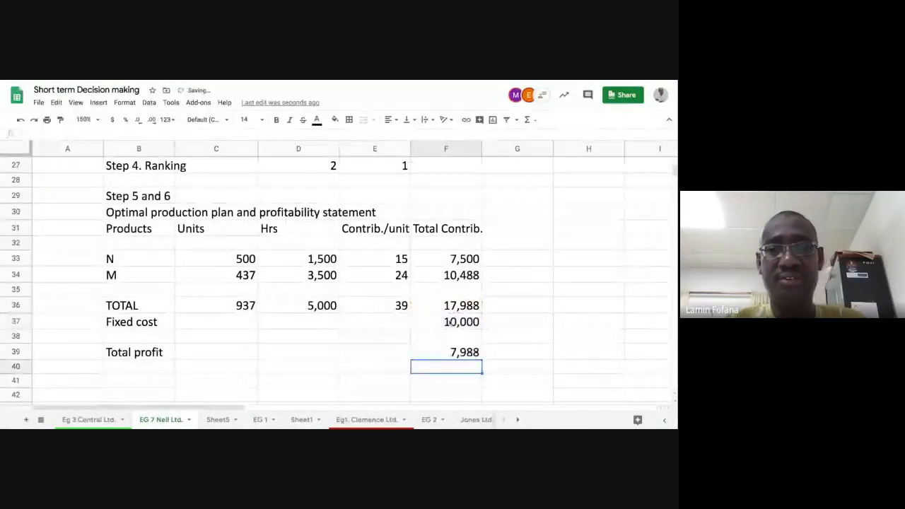